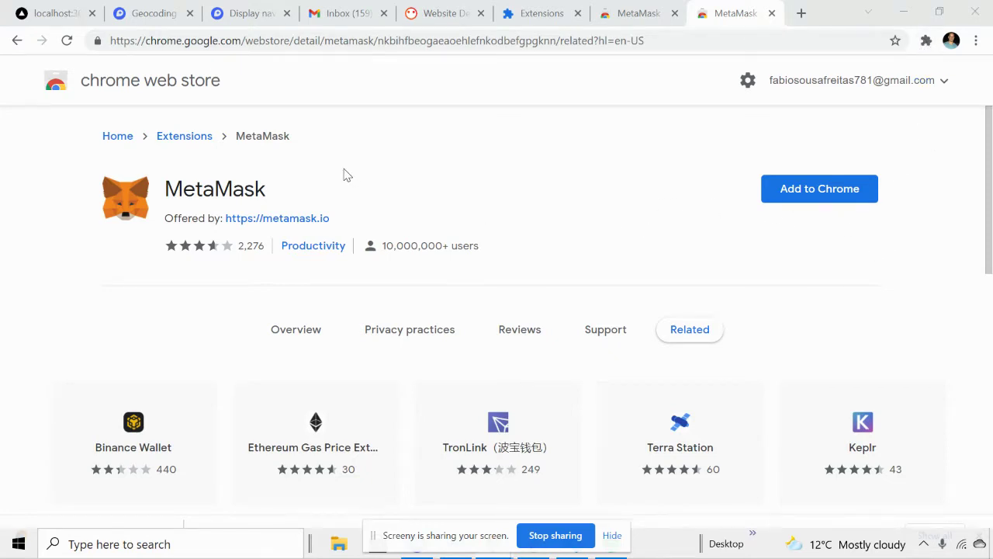
Step: Choose Add to Chrome on the MetaMask Web Store page to bring up the confirmation
left_click(804, 203)
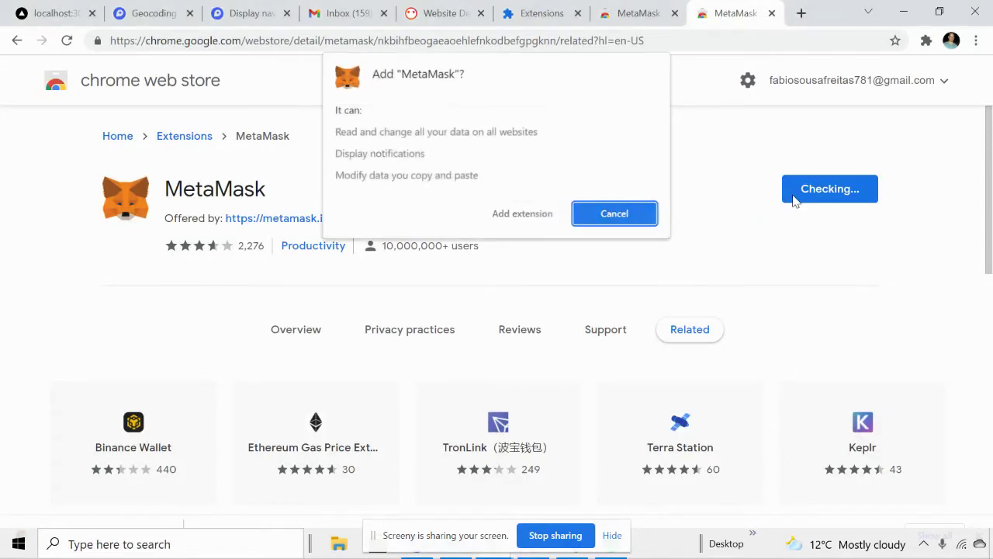
Step: Confirm adding the MetaMask extension and check the Extensions menu
left_click(546, 223)
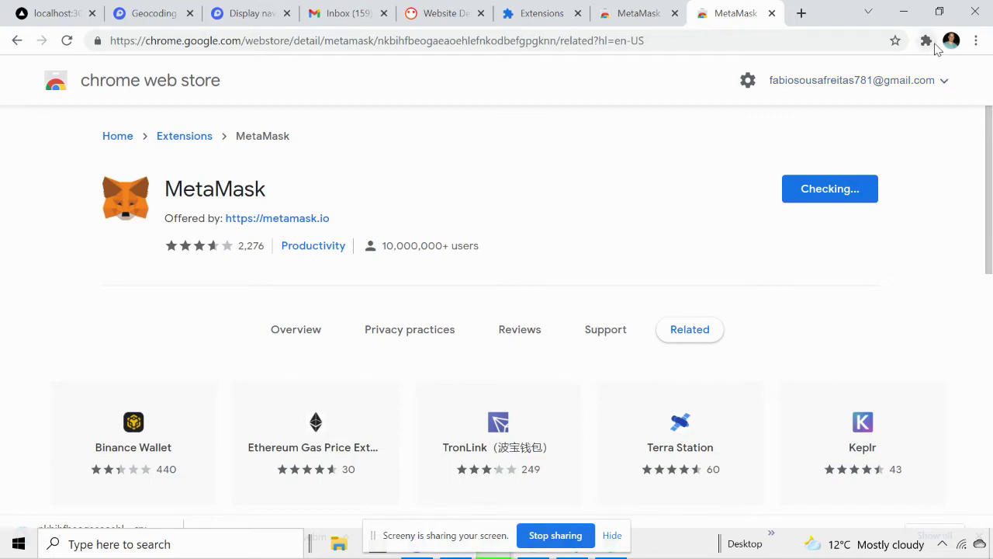
left_click(924, 42)
left_click(924, 42)
left_click(926, 40)
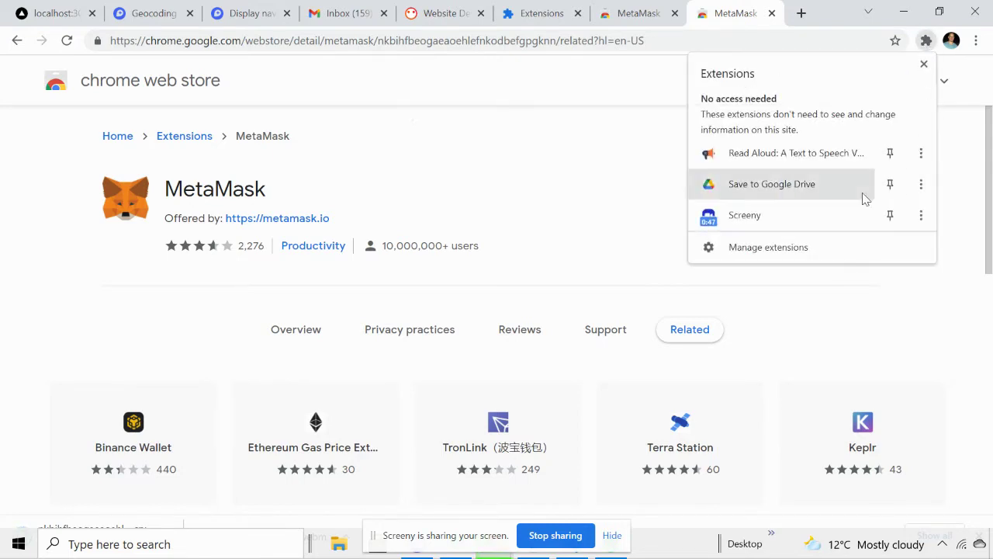
Step: Open and close the Screeny panel, then close the duplicate MetaMask store tab
left_click(845, 220)
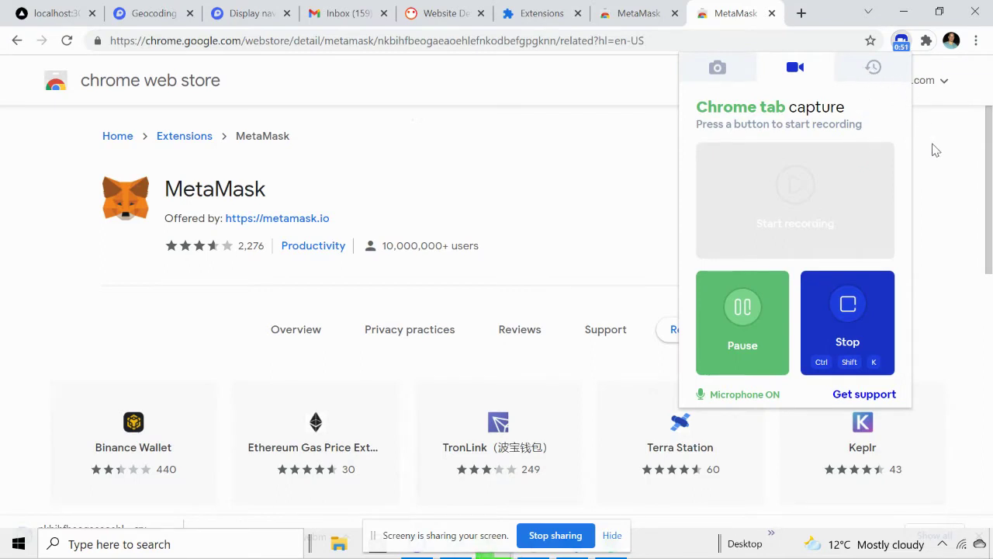
left_click(901, 41)
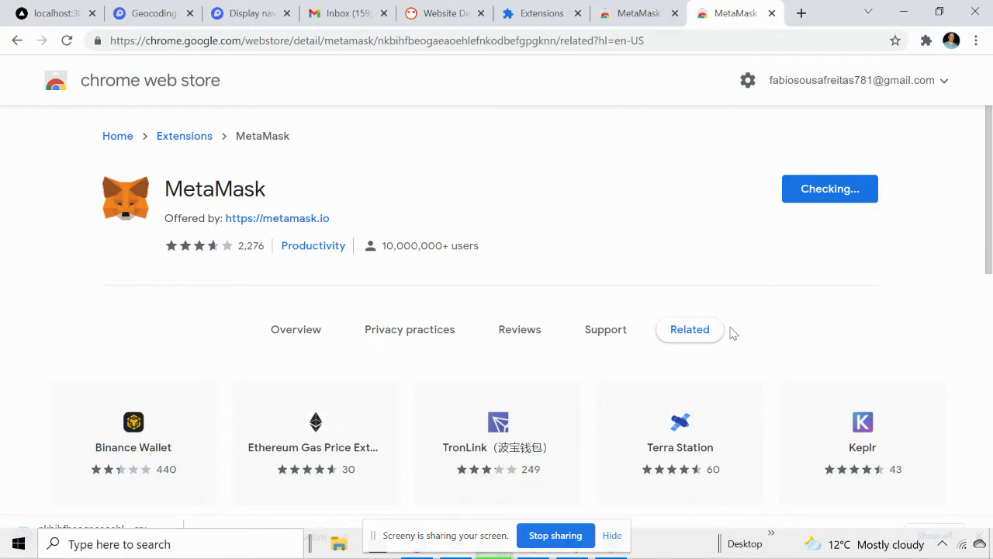
left_click(636, 17)
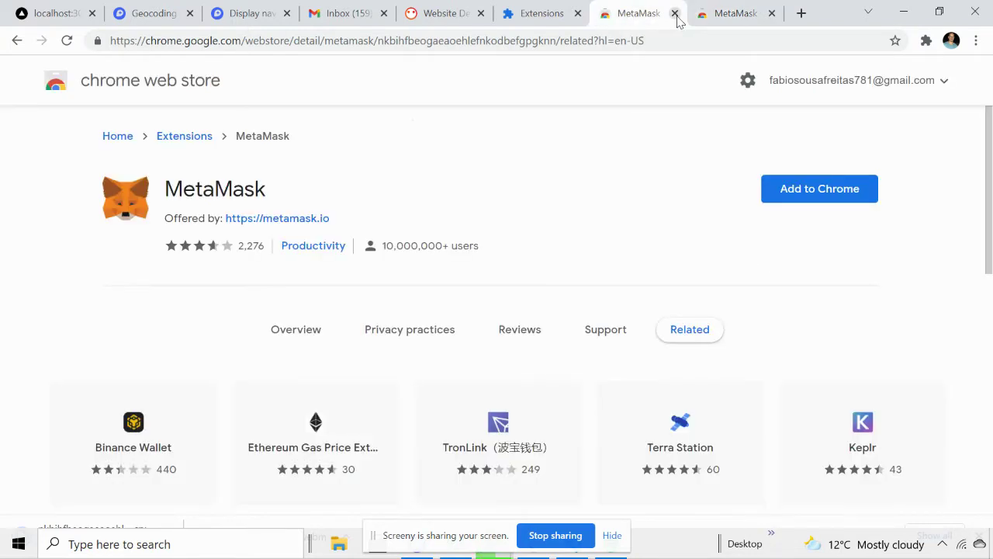
left_click(675, 17)
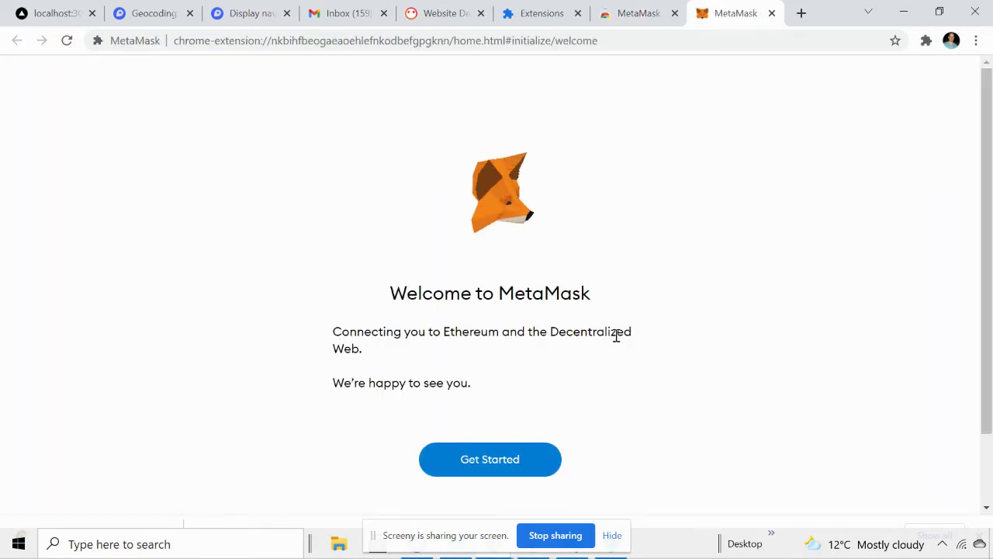
Step: Start importing an existing wallet, answer the usage-data prompt, and show the phrase as plain text
left_click(488, 472)
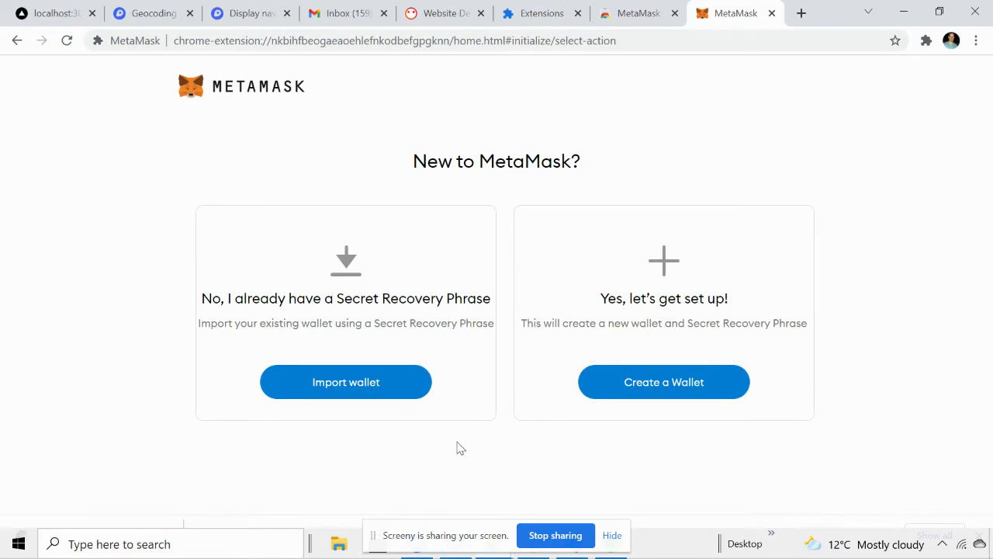
left_click(398, 390)
scroll(388, 378, "down", 2)
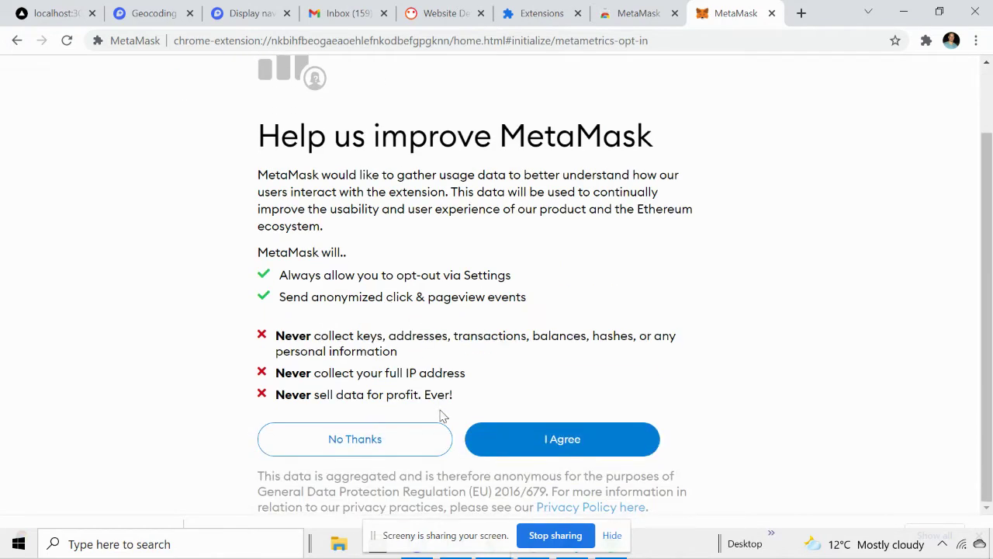
left_click(572, 447)
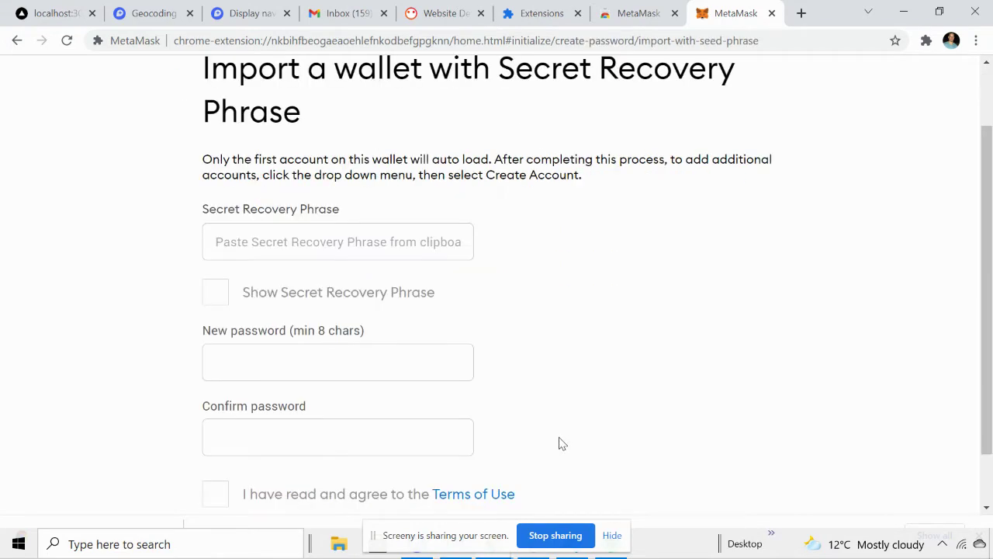
left_click(217, 293)
scroll(249, 325, "down", 1)
Step: Type the 12-word secret recovery phrase into the import box, fixing a stray letter
left_click(350, 180)
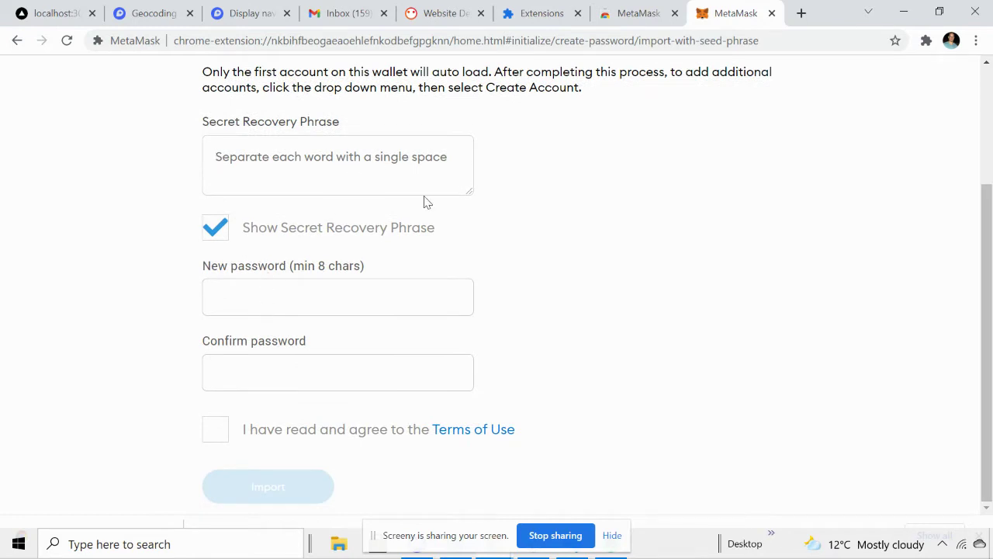
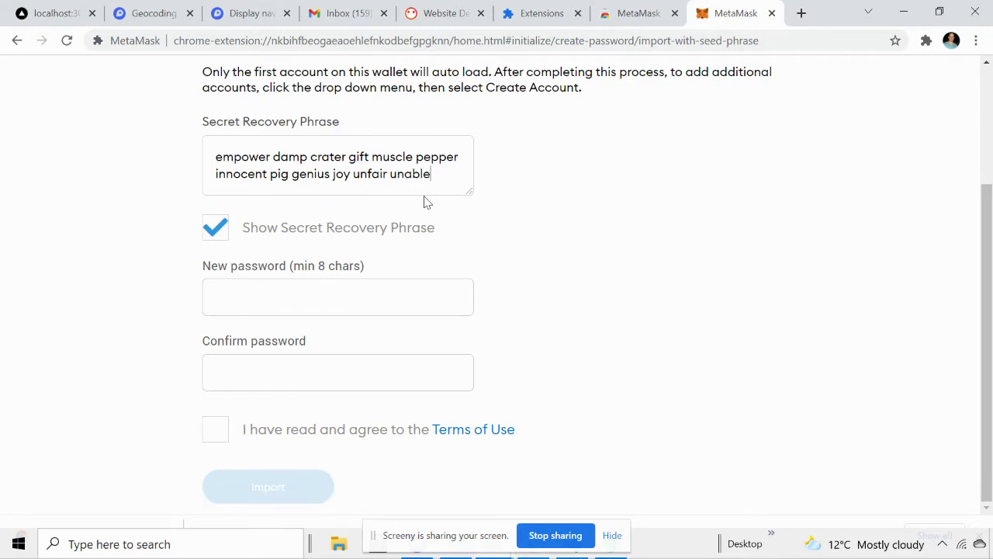
Step: Enter the new wallet password in both fields, accept the Terms of Use, and import
left_click(325, 287)
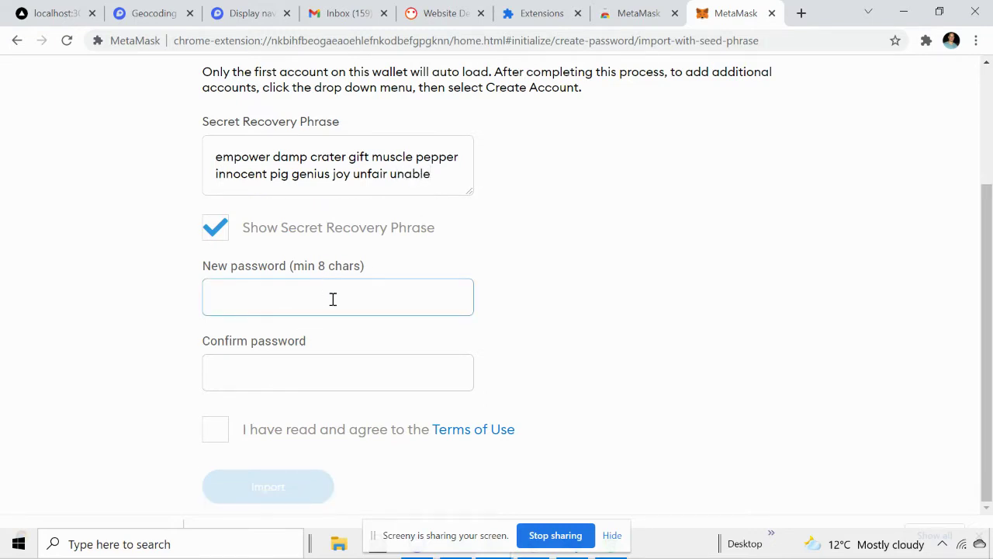
type("•")
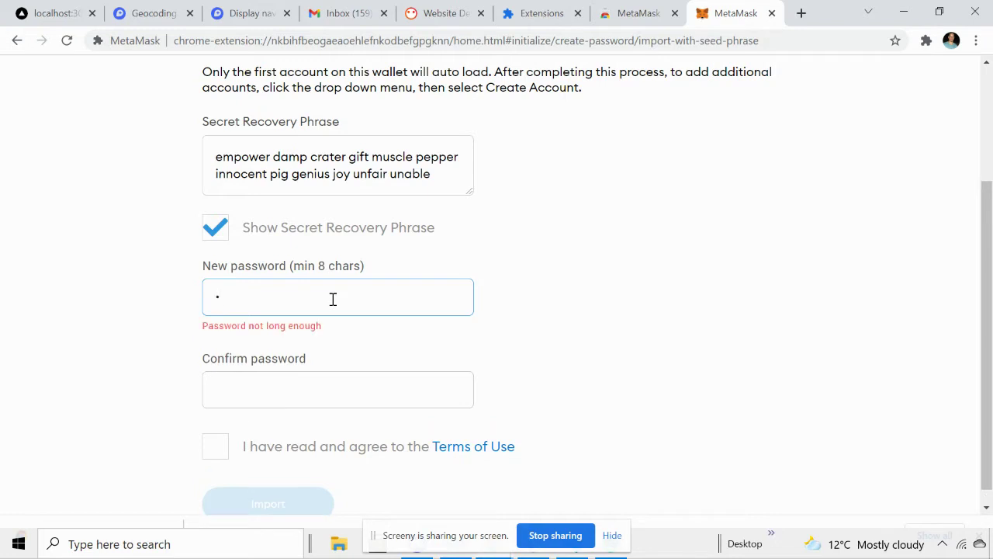
type("•••••••")
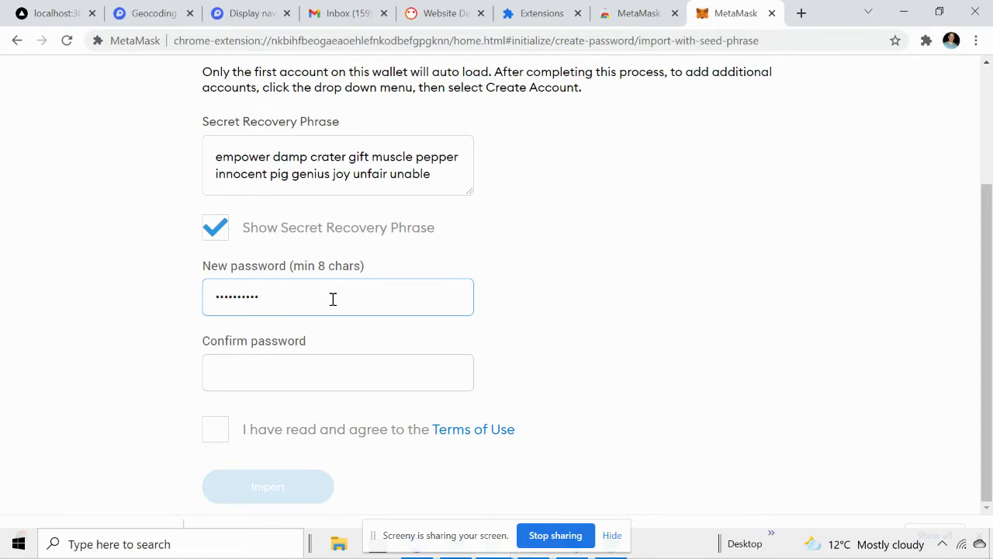
key("Tab")
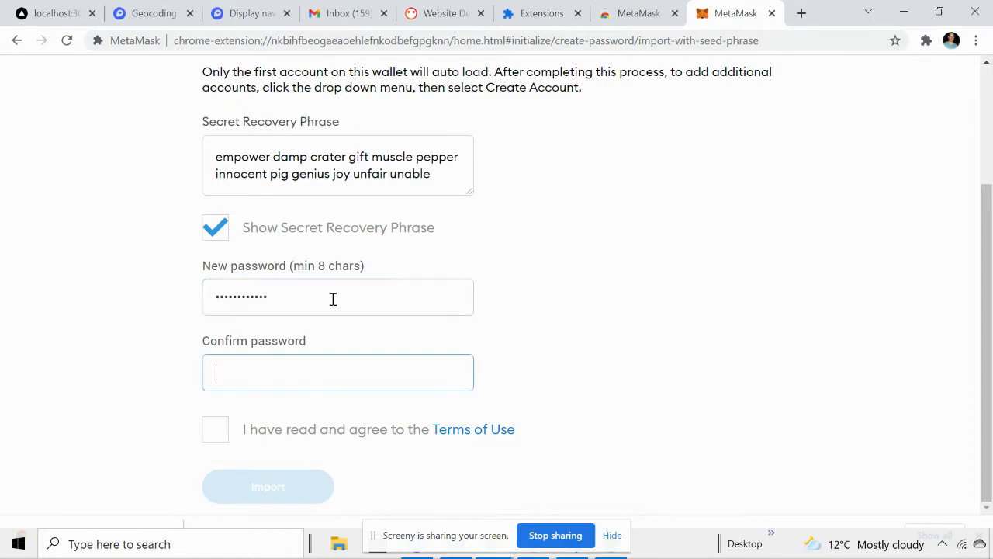
type("•")
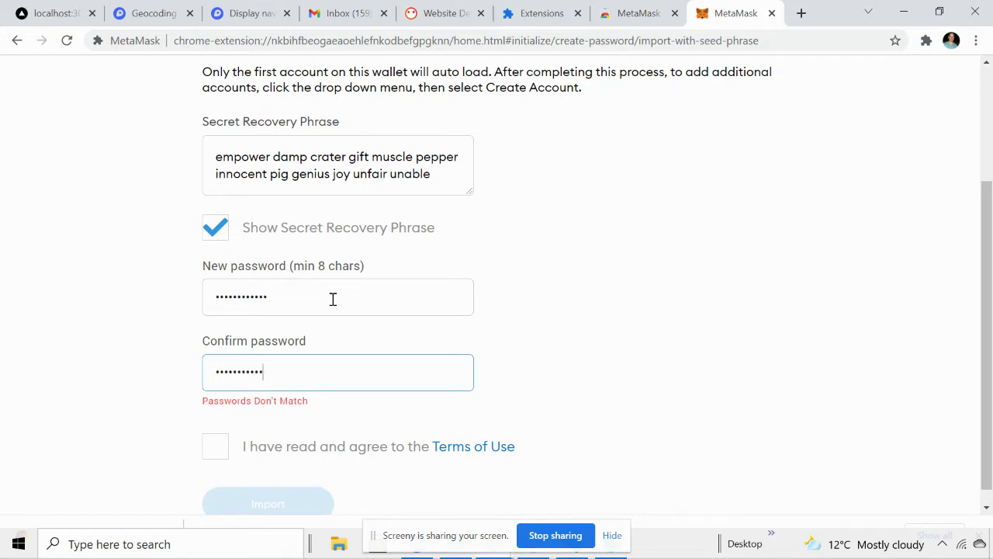
type("•")
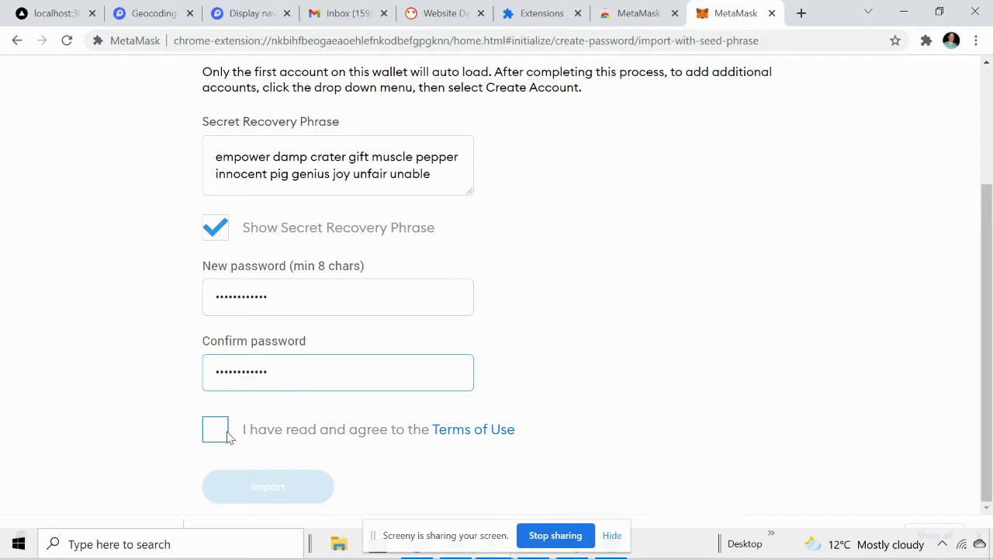
left_click(227, 433)
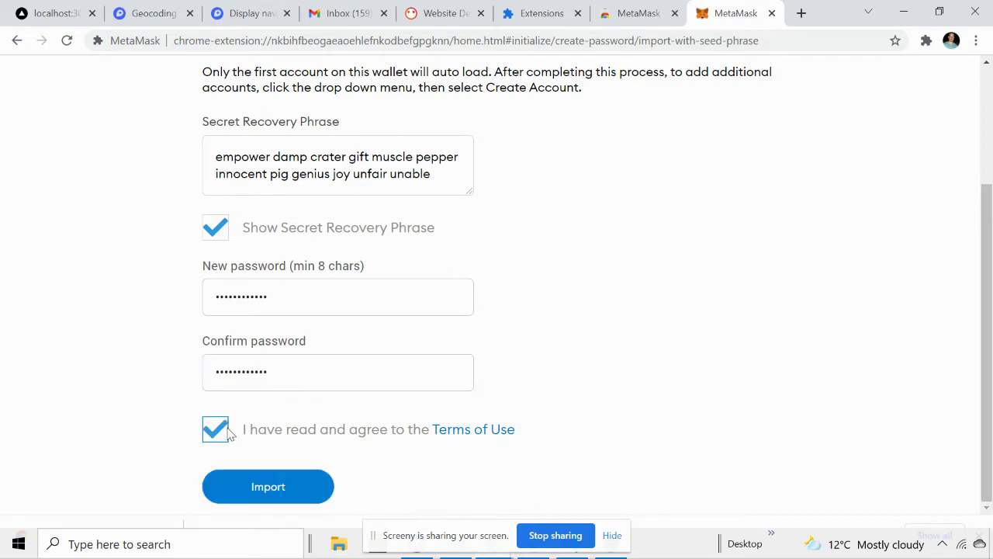
left_click(293, 490)
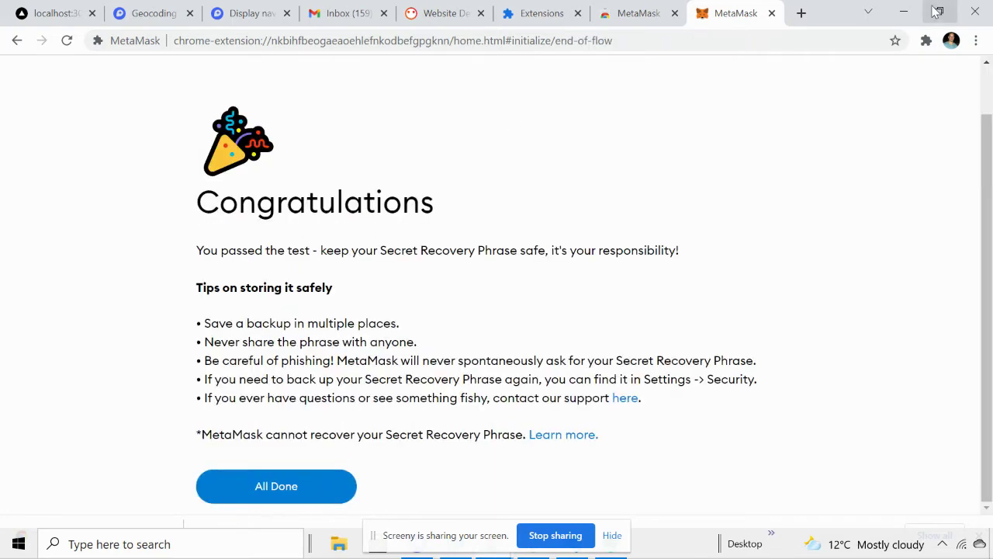
Step: Finish setup and open the MetaMask wallet popup from the Extensions menu
left_click(318, 497)
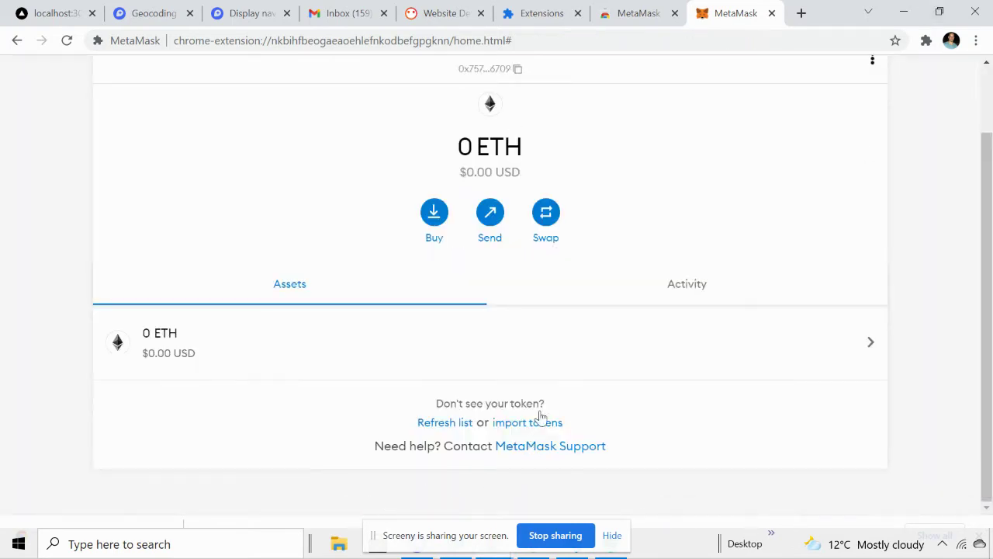
left_click(926, 41)
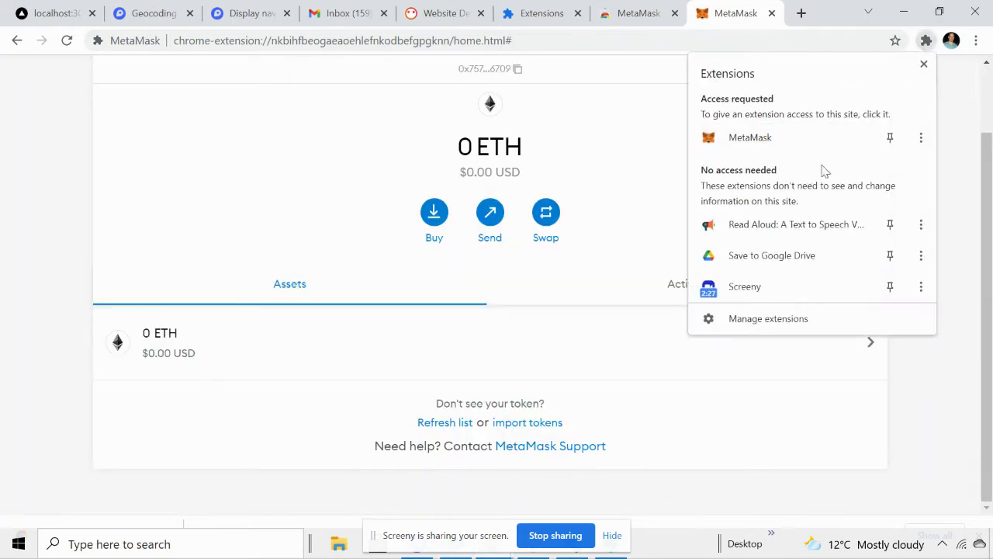
left_click(789, 139)
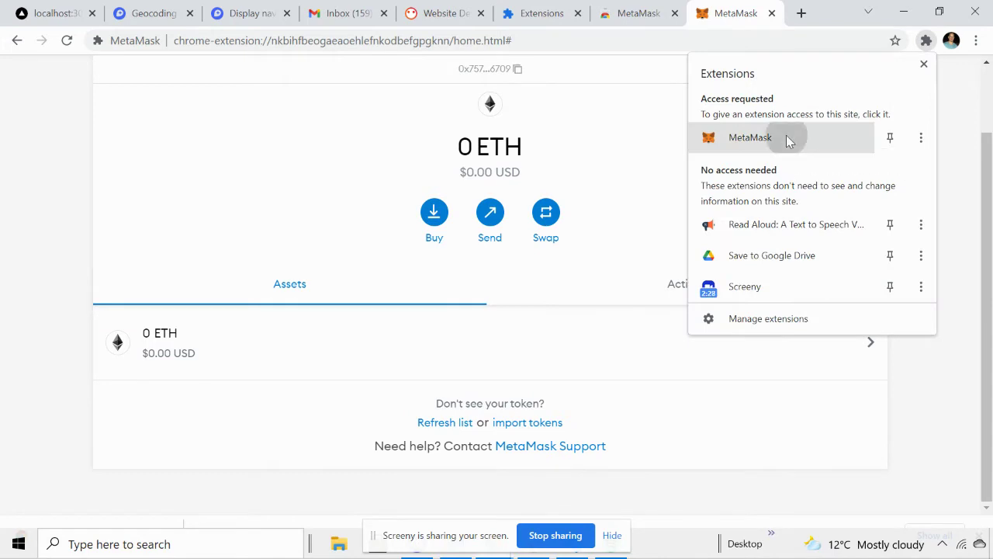
Step: Close the wallet, Web Store and extensions tabs, then return to the Mapbox directions tab
left_click(772, 13)
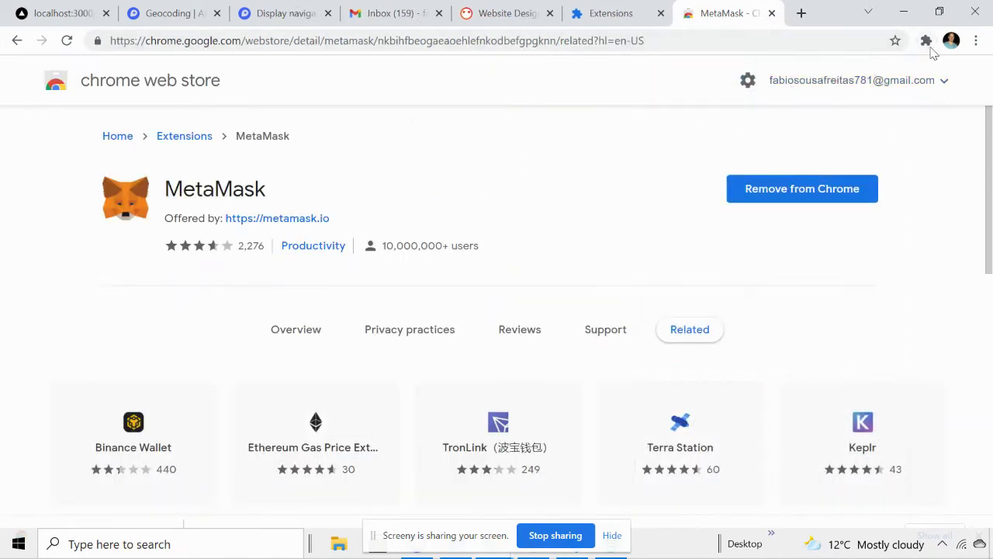
left_click(925, 41)
left_click(772, 14)
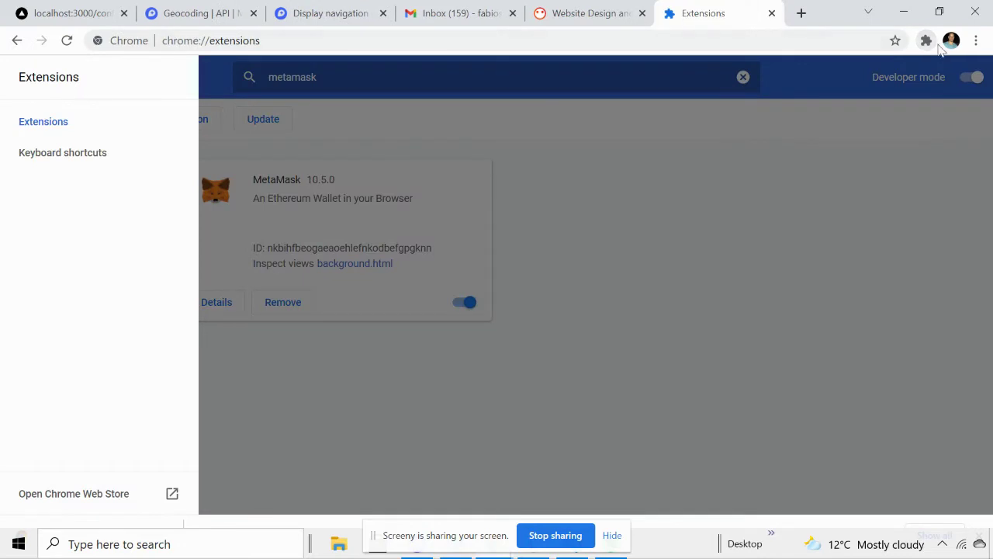
left_click(925, 42)
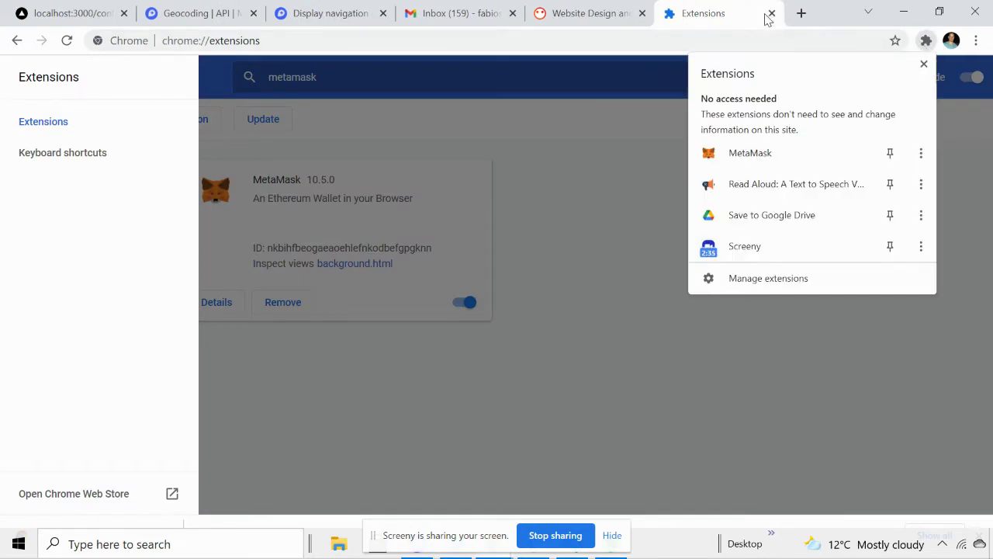
left_click(772, 14)
left_click(926, 41)
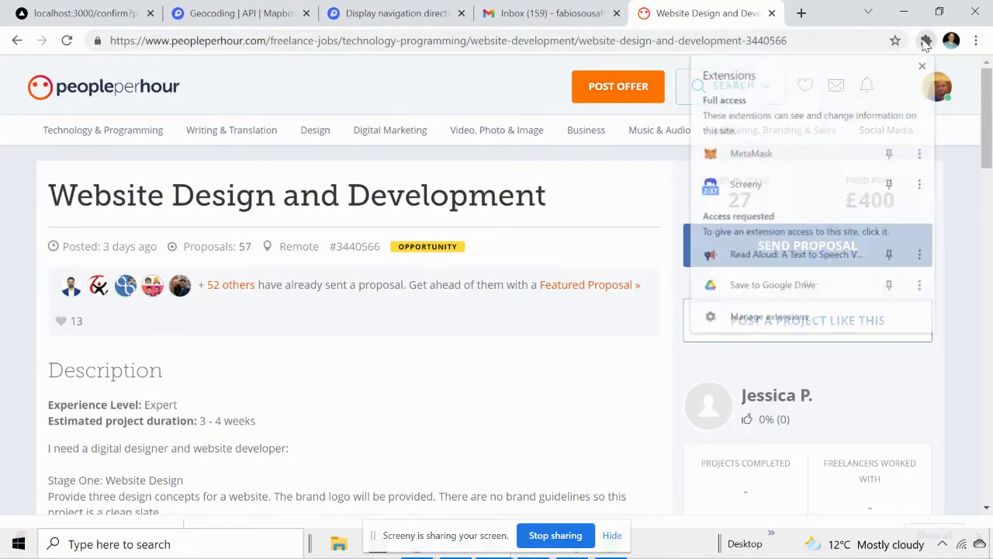
left_click(779, 153)
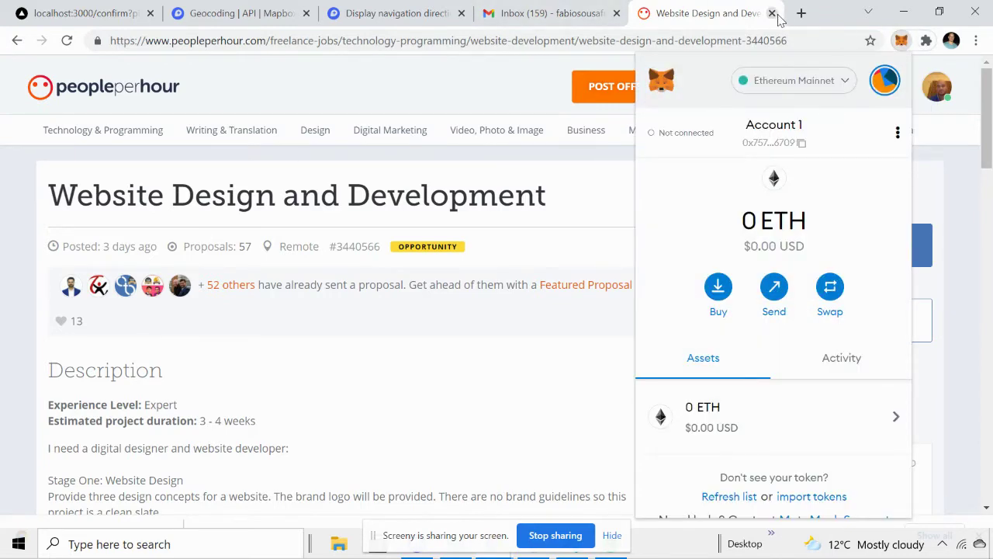
left_click(415, 14)
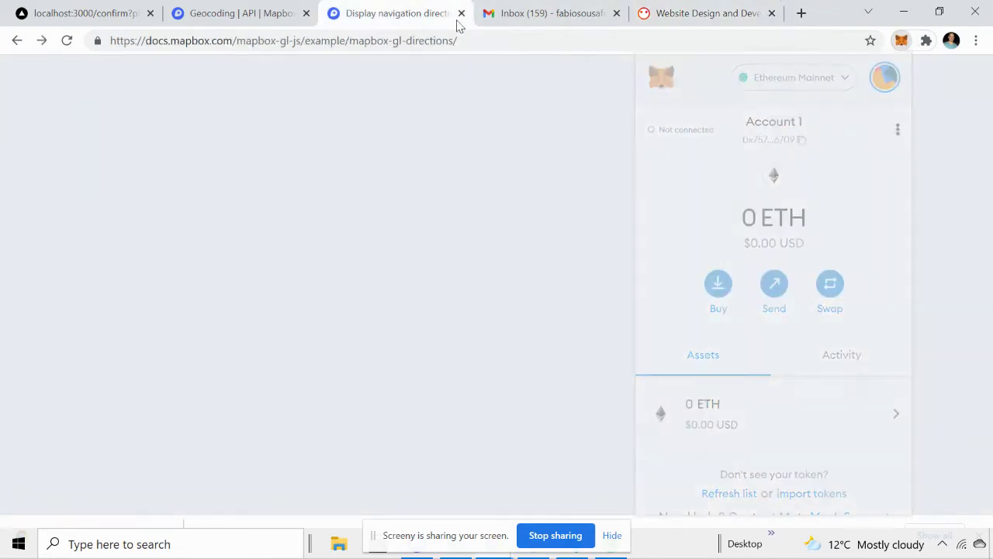
Step: Close the Inbox and Website Design tabs and reopen the MetaMask wallet
left_click(618, 14)
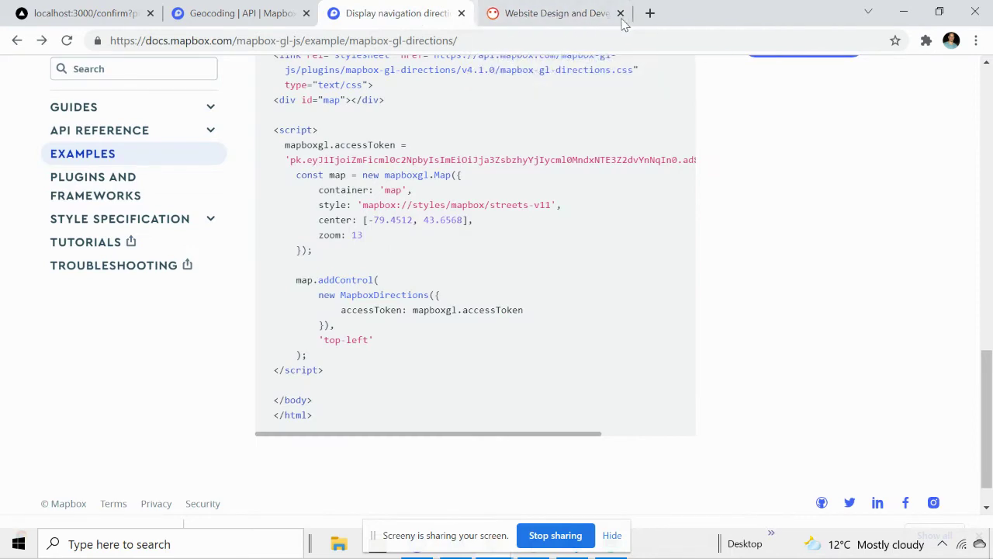
left_click(618, 14)
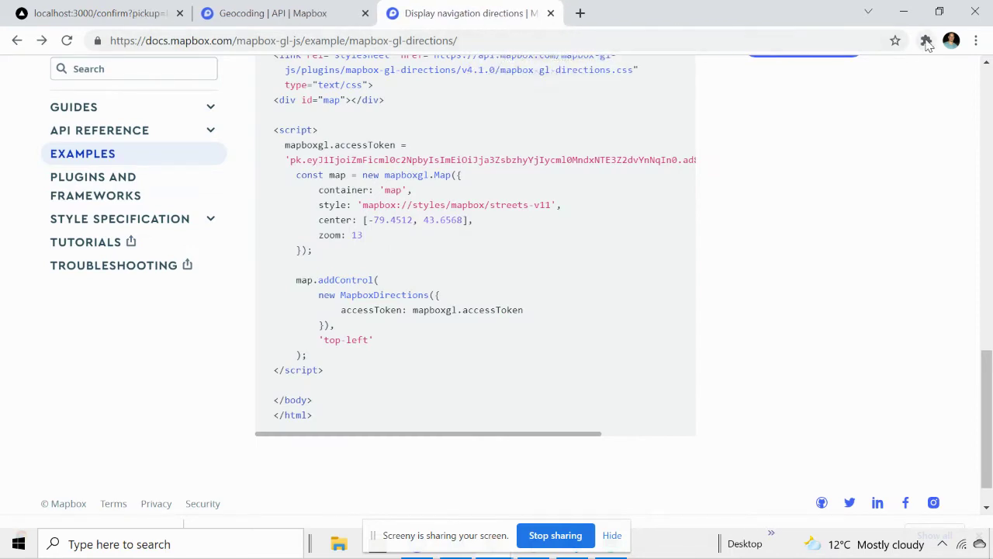
left_click(926, 41)
left_click(778, 148)
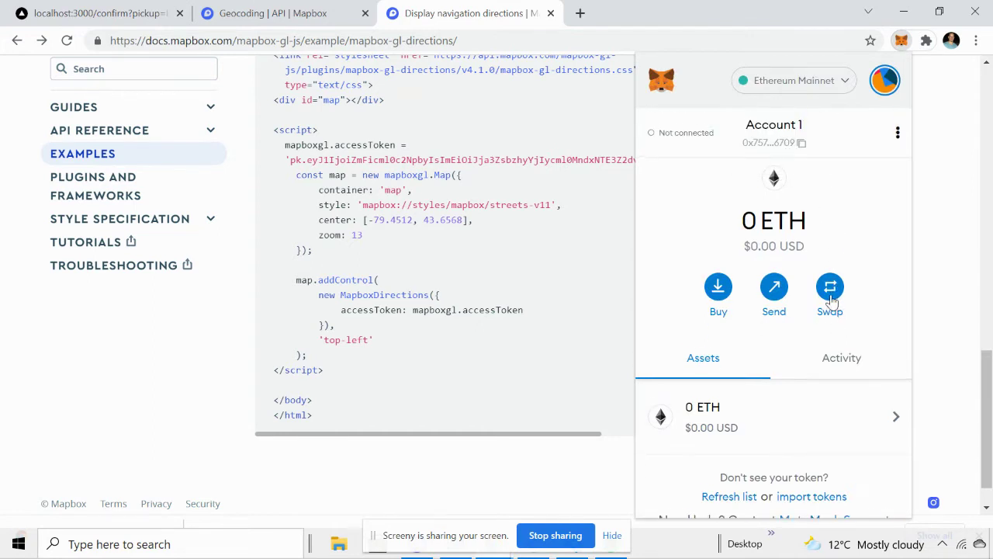
scroll(831, 299, "down", 1)
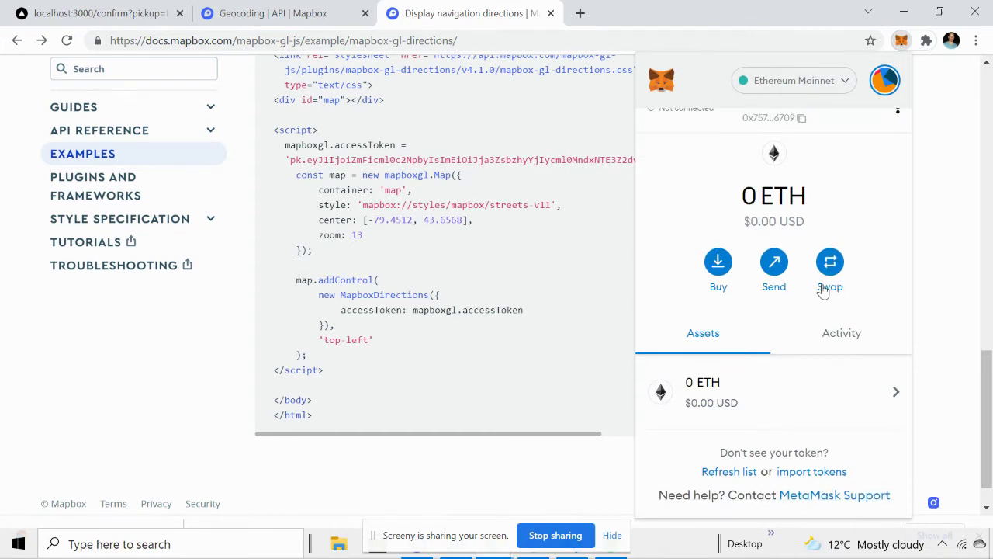
Step: Check the network list, then bring up the account menu
left_click(828, 85)
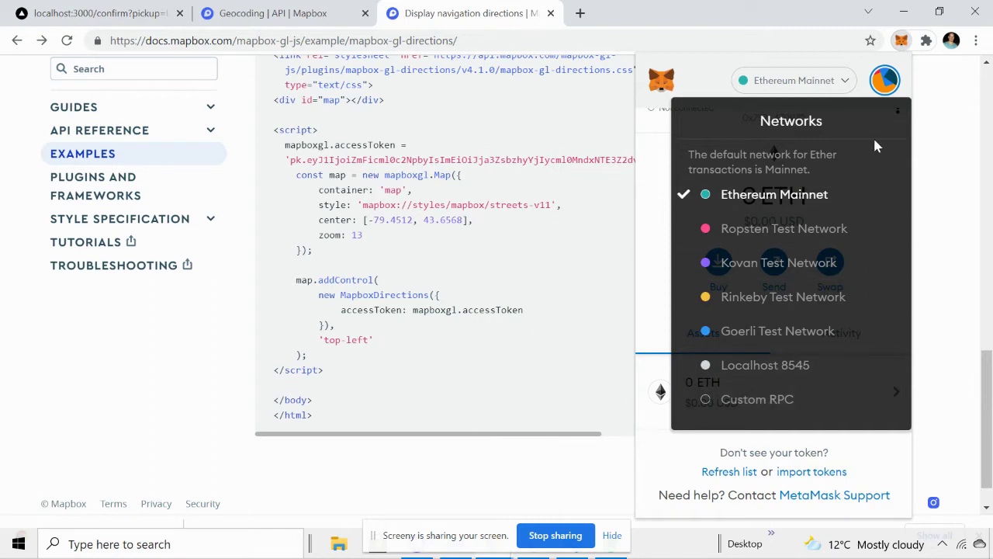
left_click(839, 83)
left_click(884, 81)
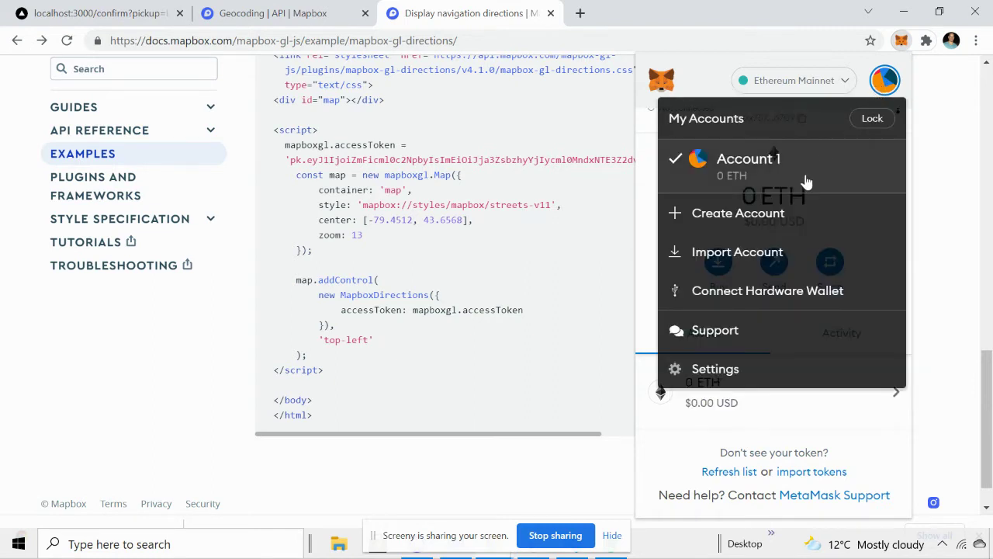
Step: Browse General settings, leaving the conversion currency unchanged
left_click(726, 372)
left_click(776, 206)
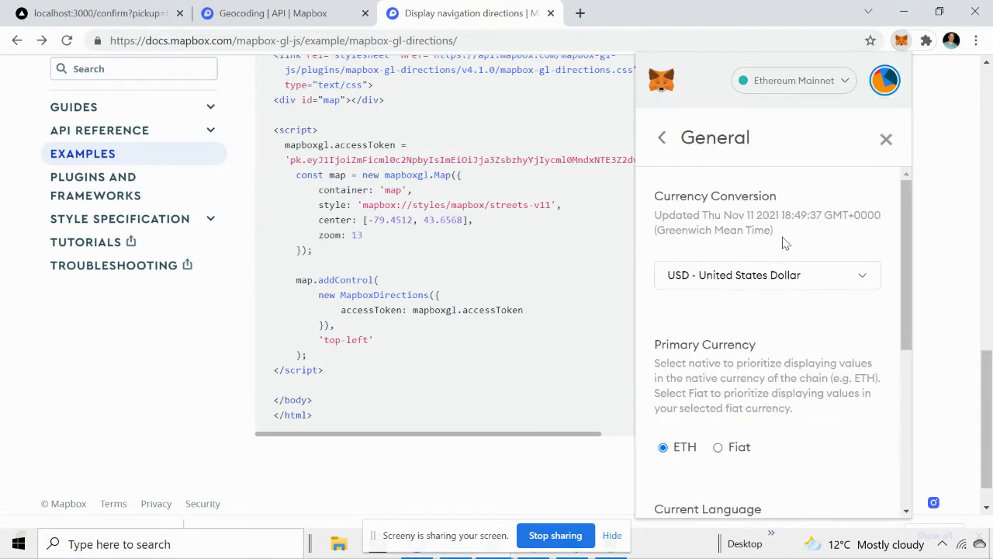
scroll(791, 281, "down", 4)
scroll(789, 273, "up", 5)
left_click(660, 140)
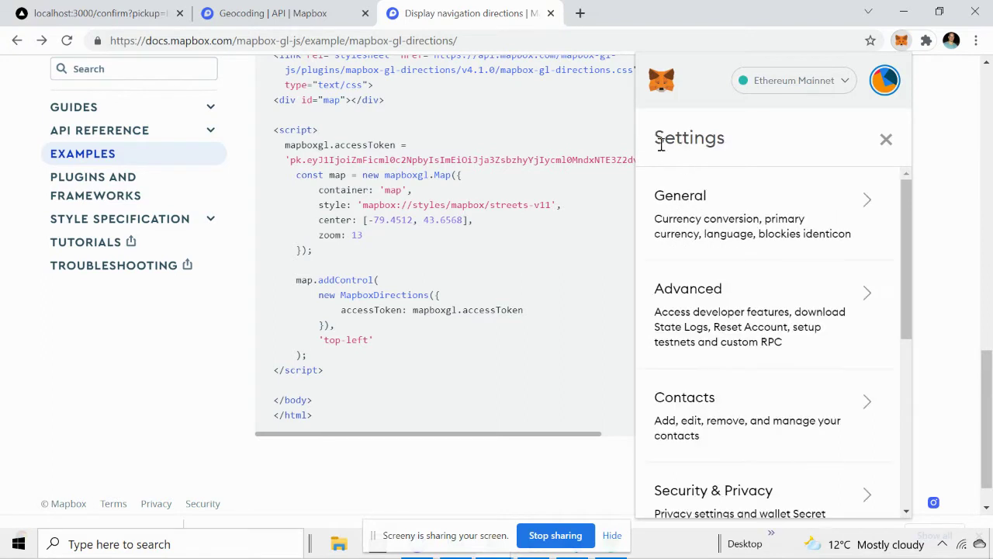
left_click(852, 226)
left_click(838, 279)
left_click(839, 281)
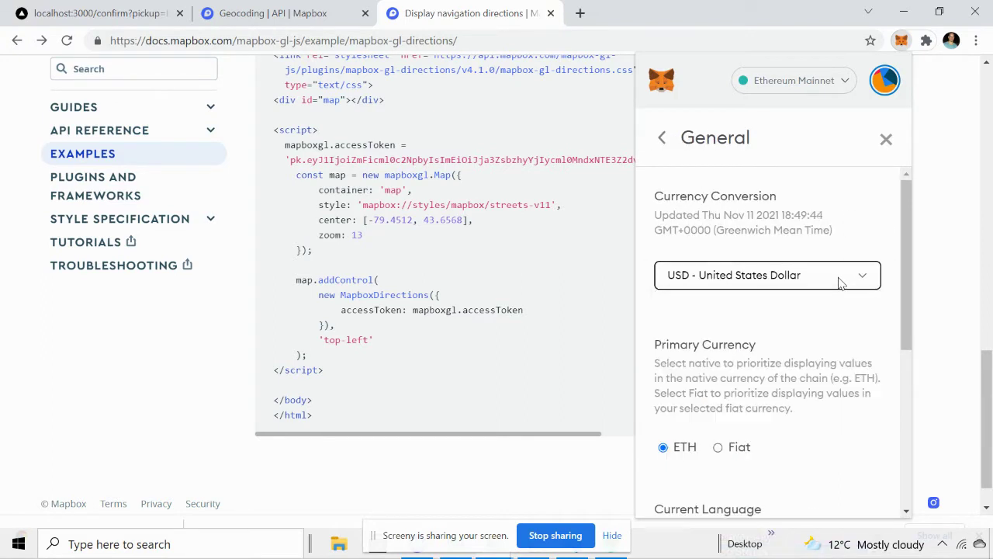
left_click(663, 137)
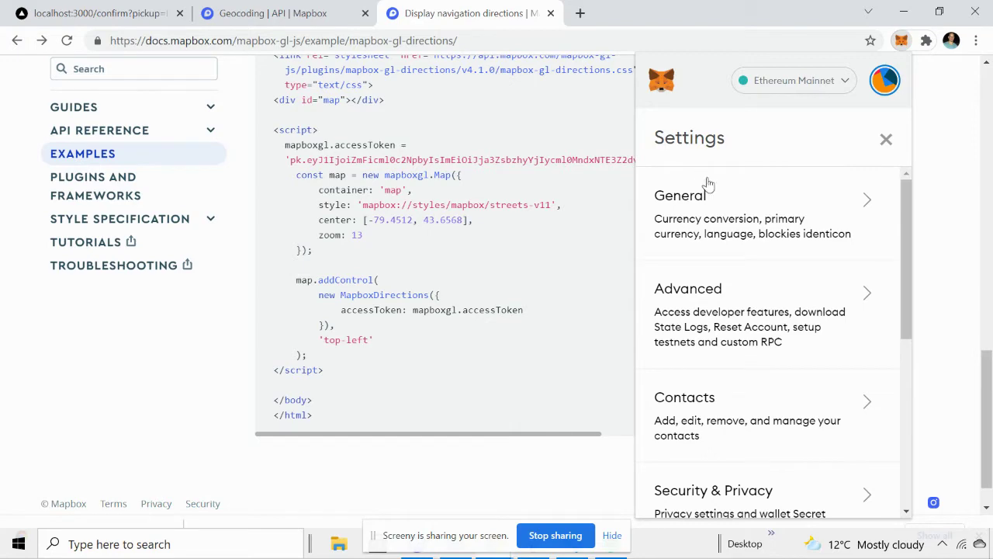
Step: Set the Advanced Auto-Lock Timer to 1 minute
left_click(761, 297)
scroll(760, 291, "down", 6)
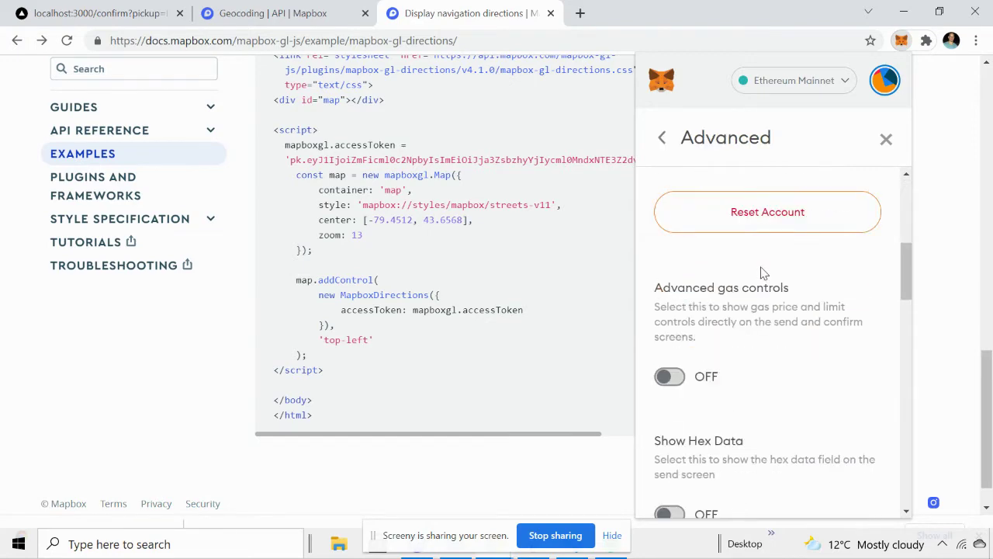
scroll(764, 272, "down", 6)
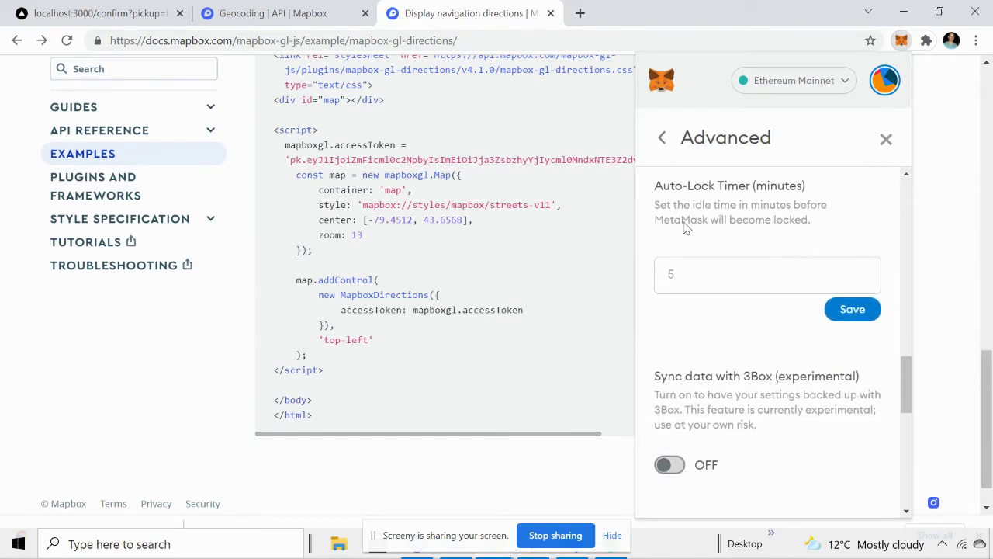
left_click(737, 283)
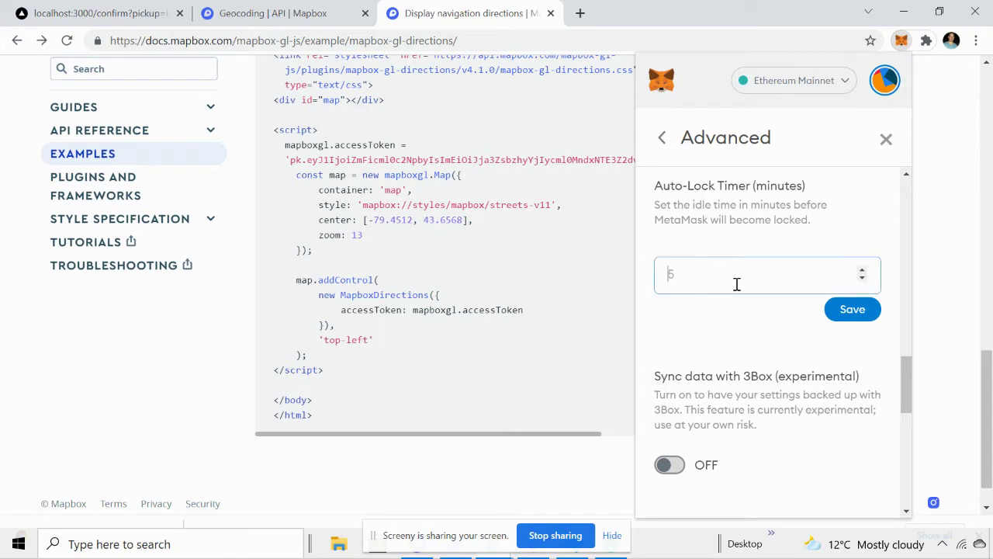
left_click(862, 271)
left_click(862, 271)
left_click(862, 270)
left_click(862, 270)
left_click(863, 271)
left_click(862, 271)
left_click(862, 271)
left_click(862, 278)
left_click(863, 277)
left_click(862, 278)
left_click(862, 278)
left_click(862, 278)
left_click(862, 278)
left_click(862, 278)
Step: Turn 'Sync data with 3Box' ON and review the remaining advanced options
scroll(741, 391, "down", 3)
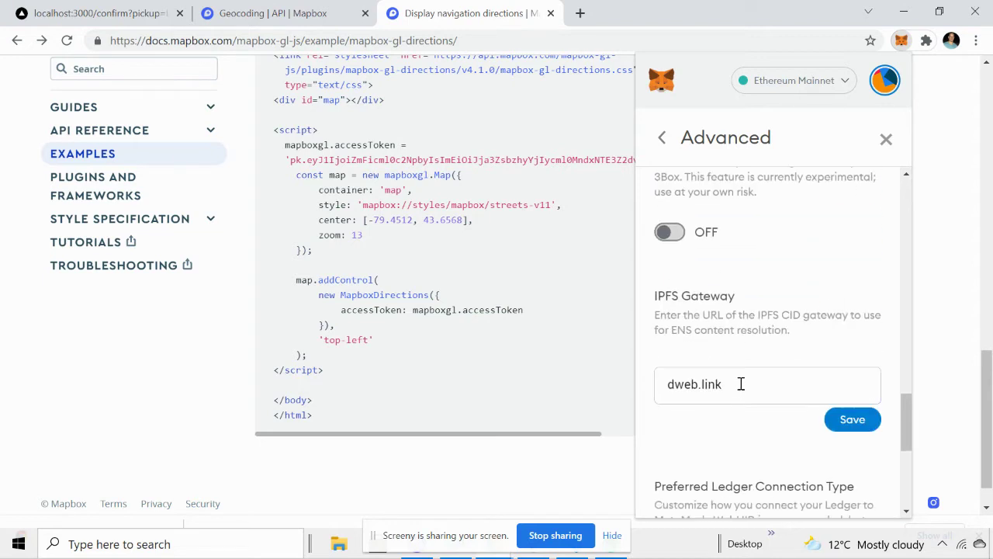
left_click(666, 234)
scroll(712, 251, "up", 4)
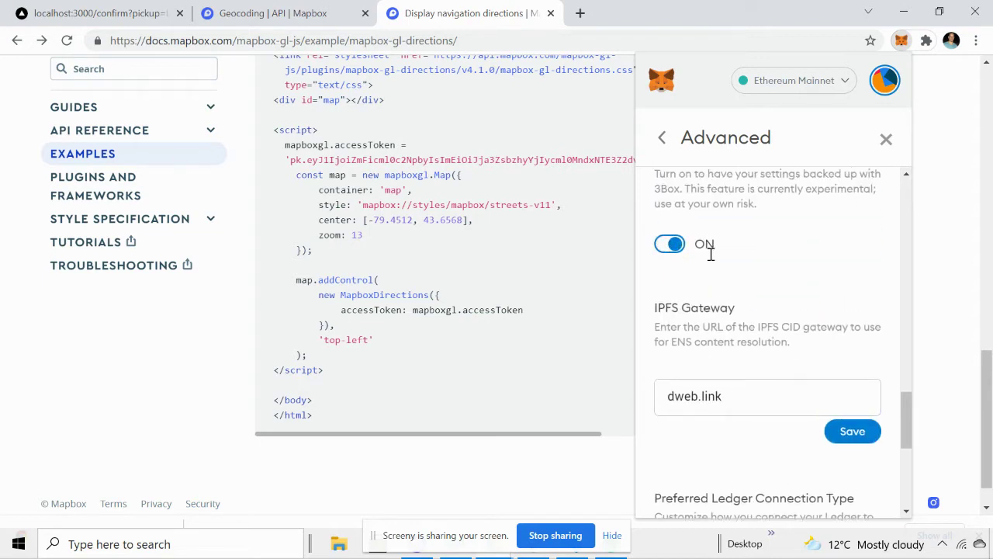
scroll(718, 261, "down", 2)
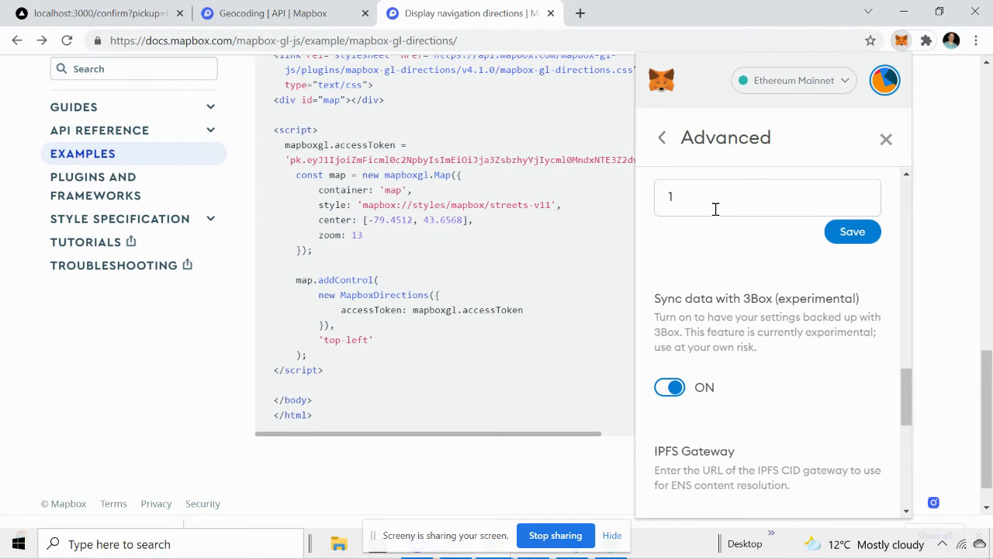
scroll(717, 225, "down", 4)
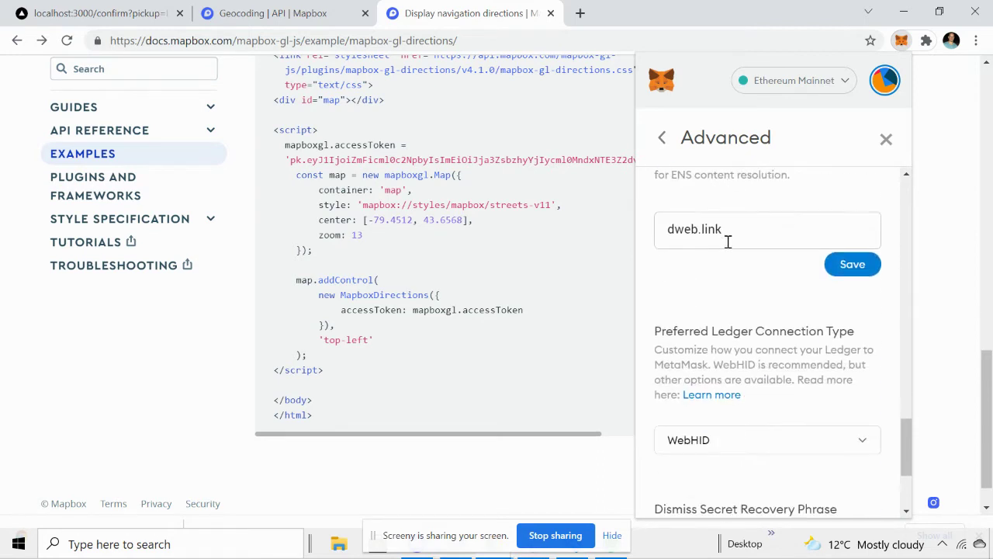
scroll(729, 242, "down", 2)
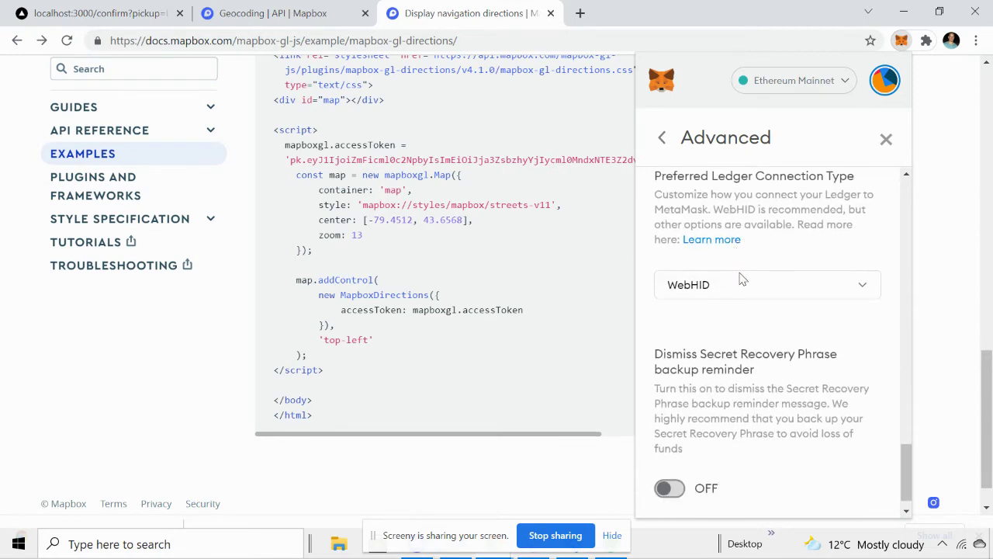
scroll(741, 283, "down", 1)
scroll(743, 286, "up", 10)
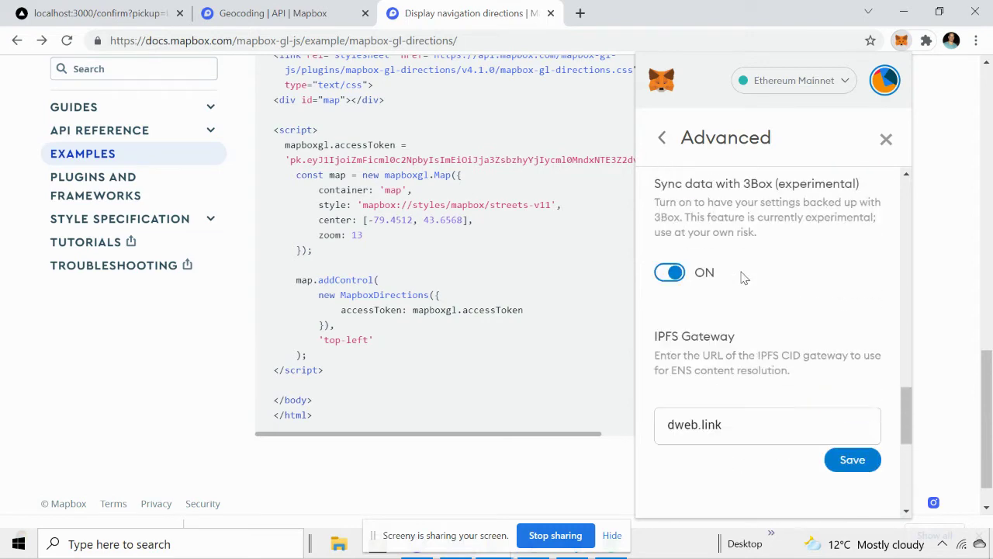
scroll(738, 261, "down", 3)
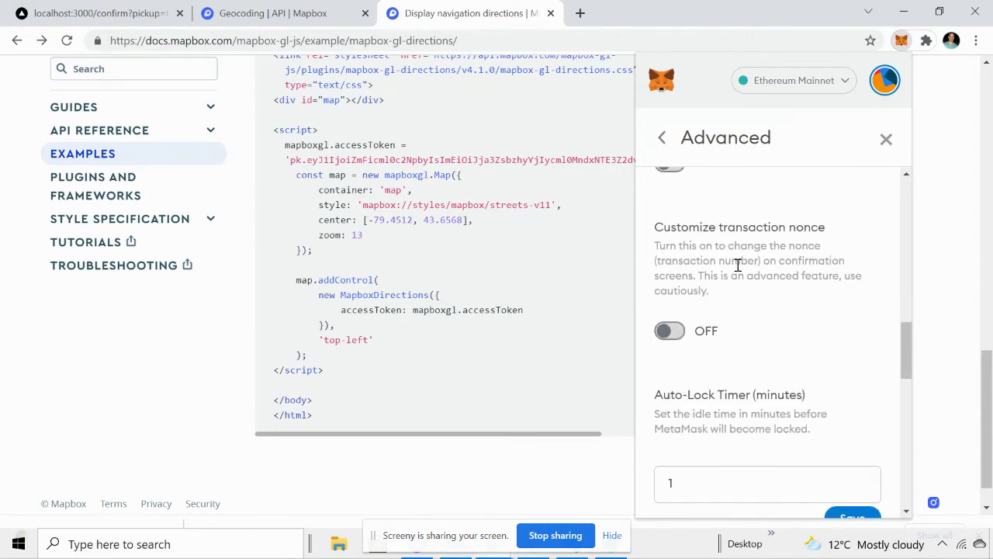
scroll(734, 248, "up", 4)
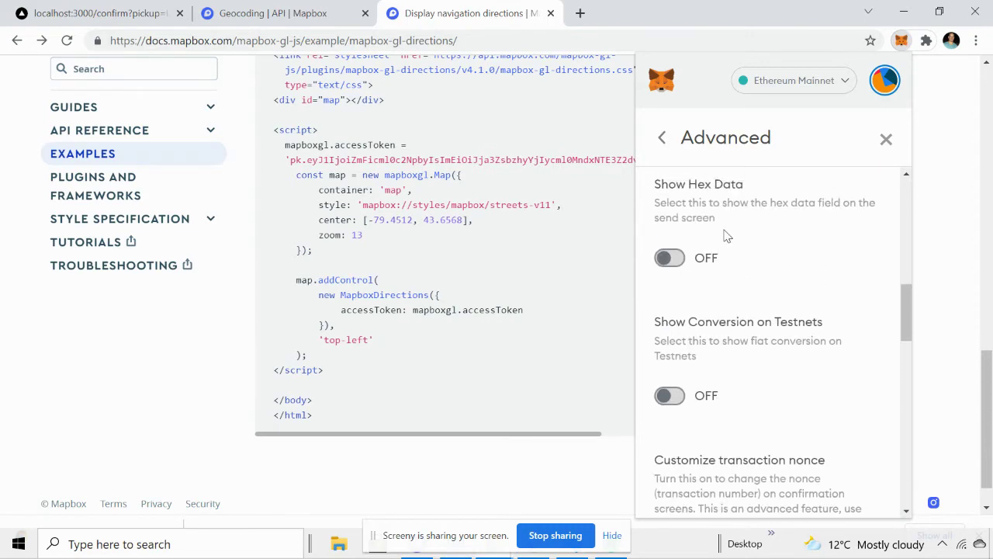
Step: Back out of Advanced, glance at General, and scroll down to the Security, Networks and About sections
left_click(661, 140)
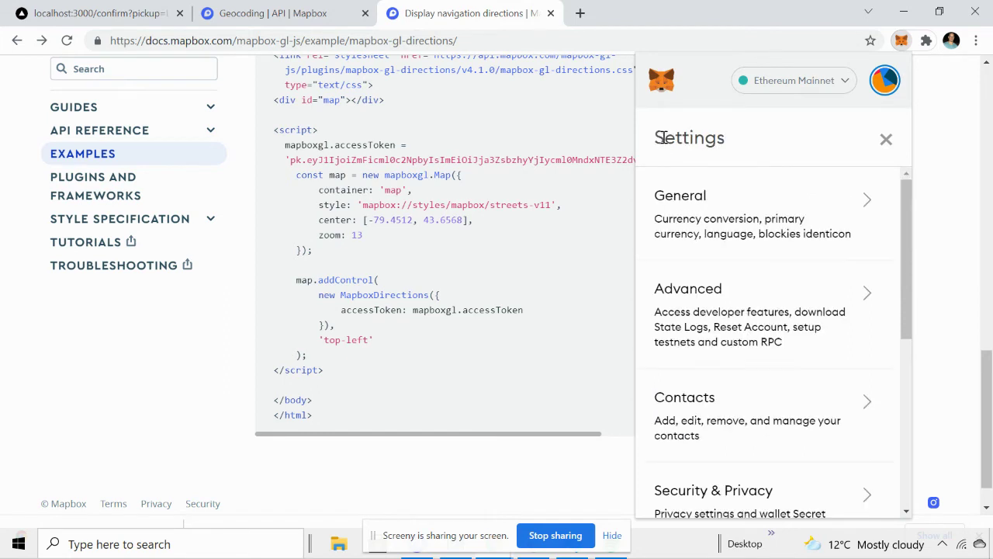
scroll(780, 259, "down", 1)
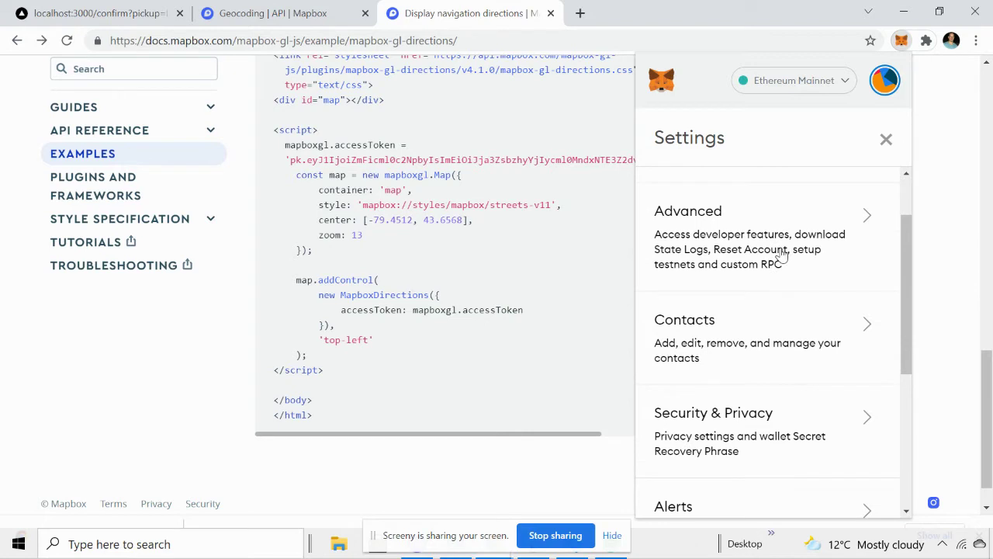
scroll(782, 256, "up", 1)
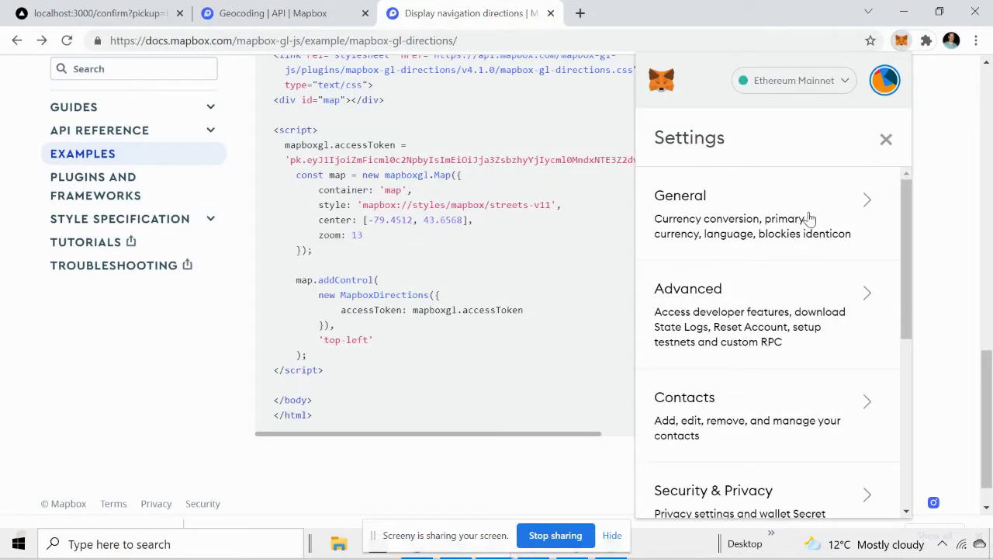
left_click(807, 219)
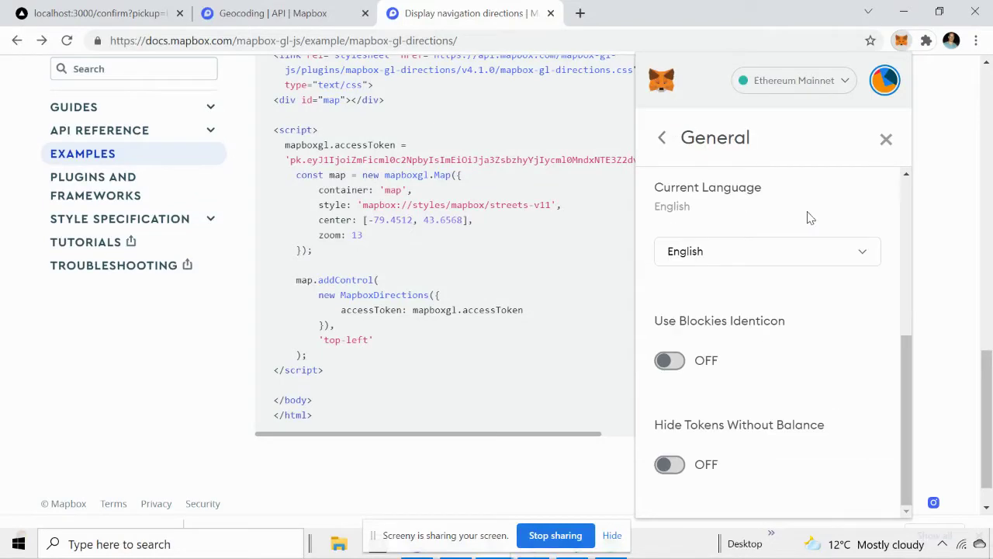
left_click(662, 139)
scroll(745, 226, "down", 2)
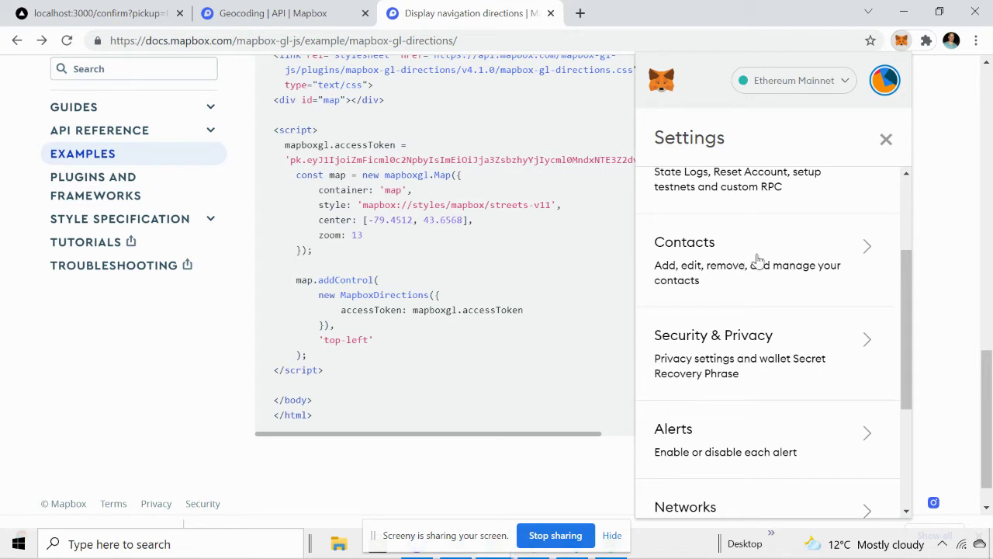
scroll(762, 265, "down", 2)
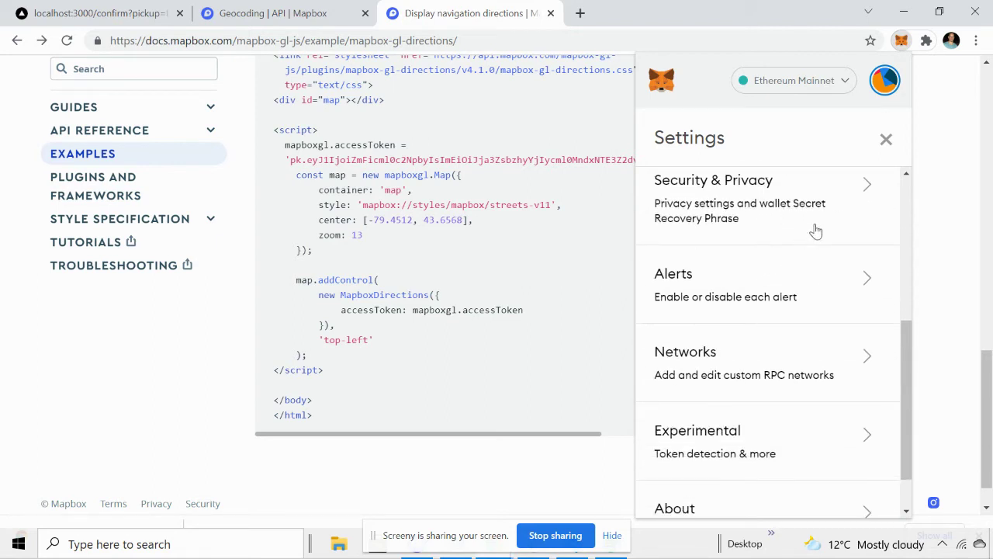
Step: Leave settings for the wallet home and choose Custom RPC from the network list
left_click(792, 385)
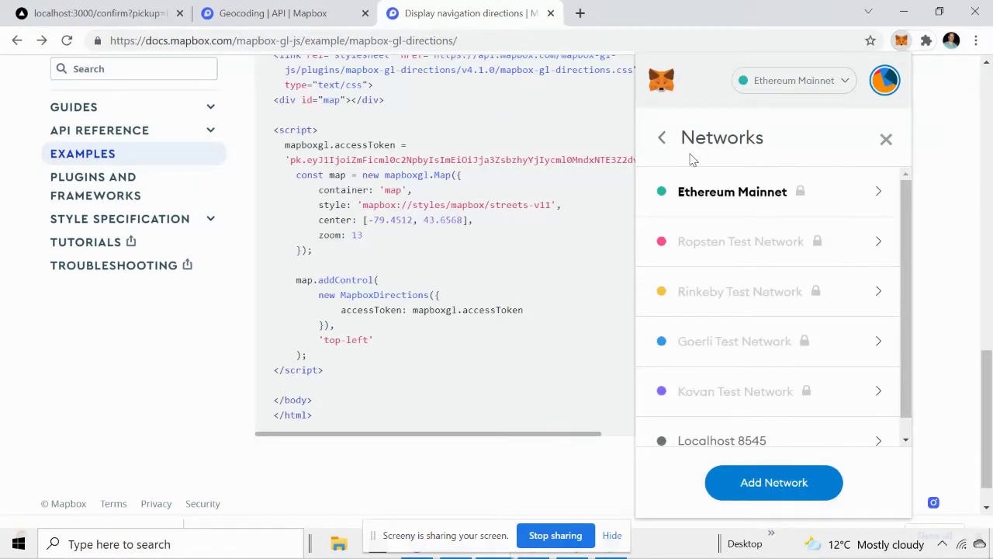
left_click(665, 140)
left_click(887, 140)
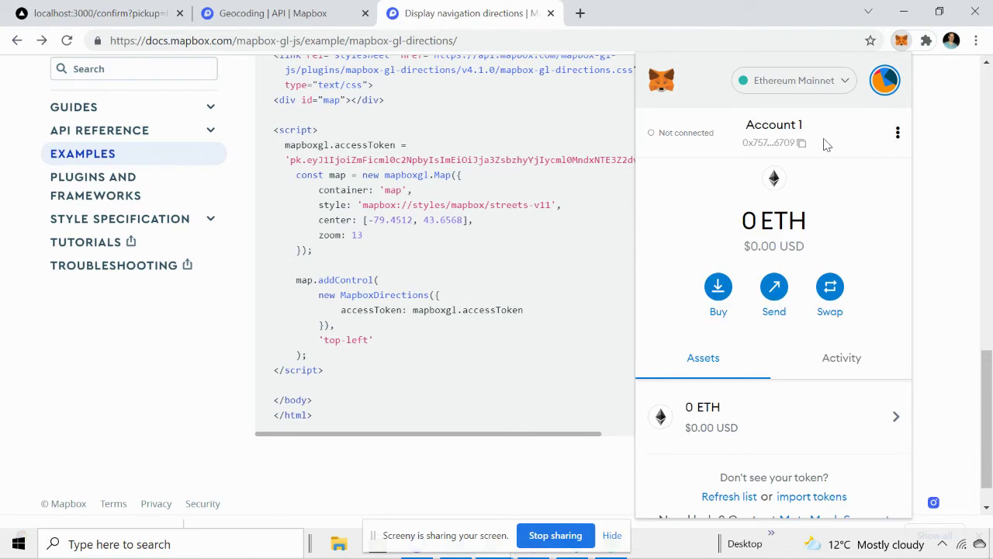
left_click(842, 83)
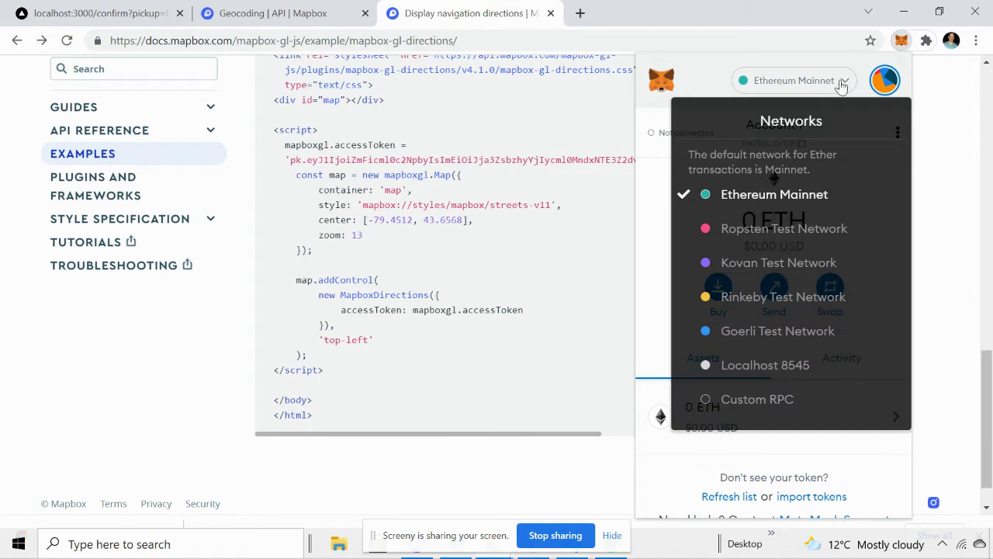
left_click(743, 401)
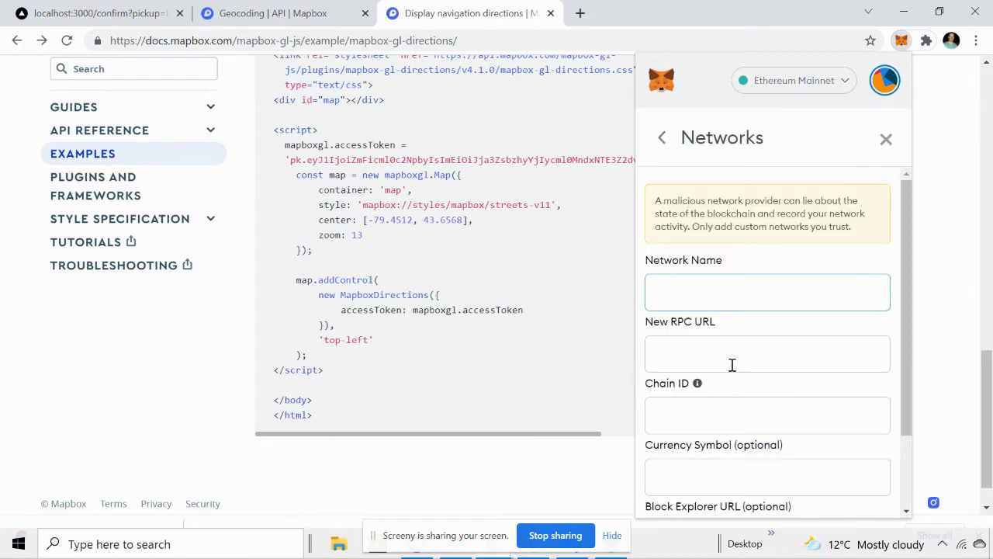
Step: Search 'binance smart chain network' in a new tab and open the Binance Academy article
left_click(579, 13)
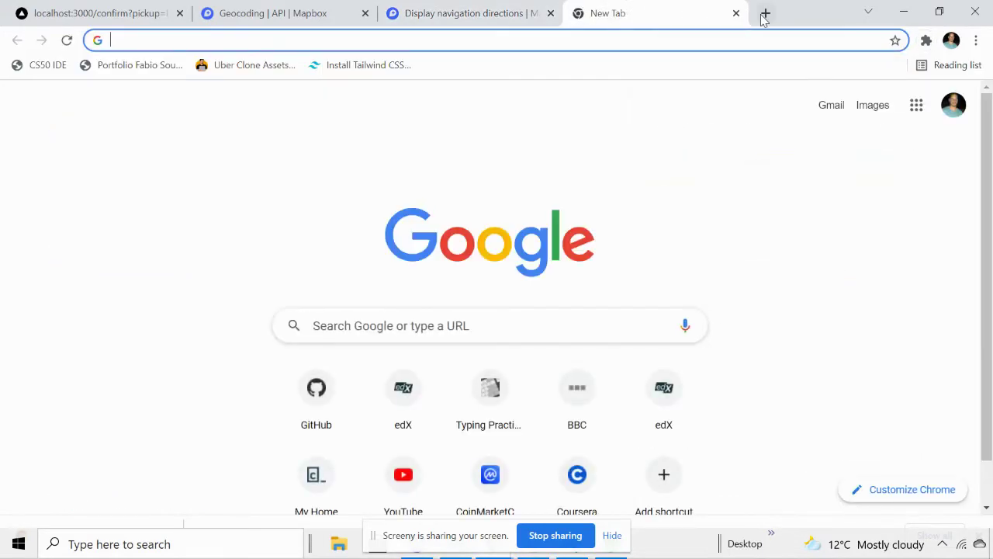
type("binance.org/en/staking/validator/bva1t42gtf6hawqgpmdpjzmvlzvmlttlqtkvlmgjxt")
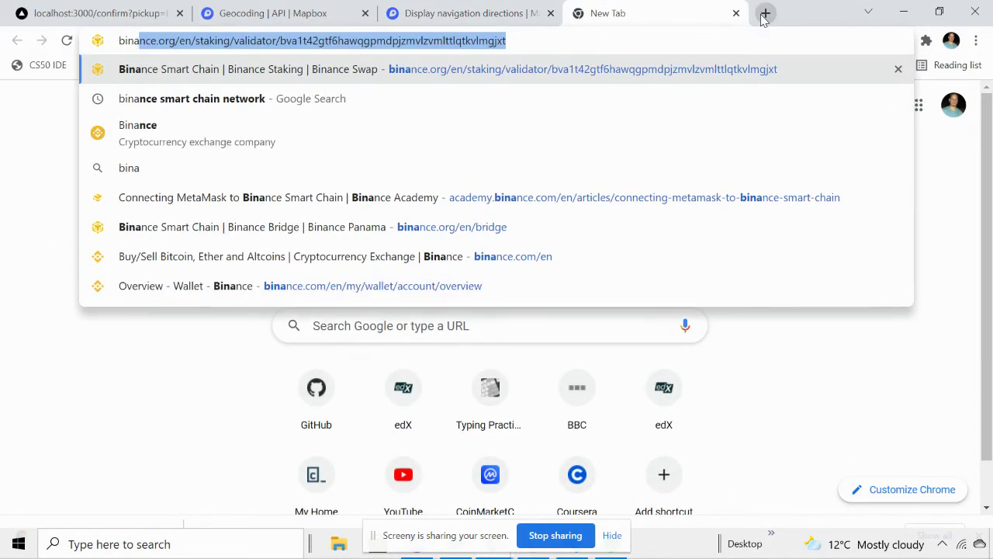
left_click(259, 99)
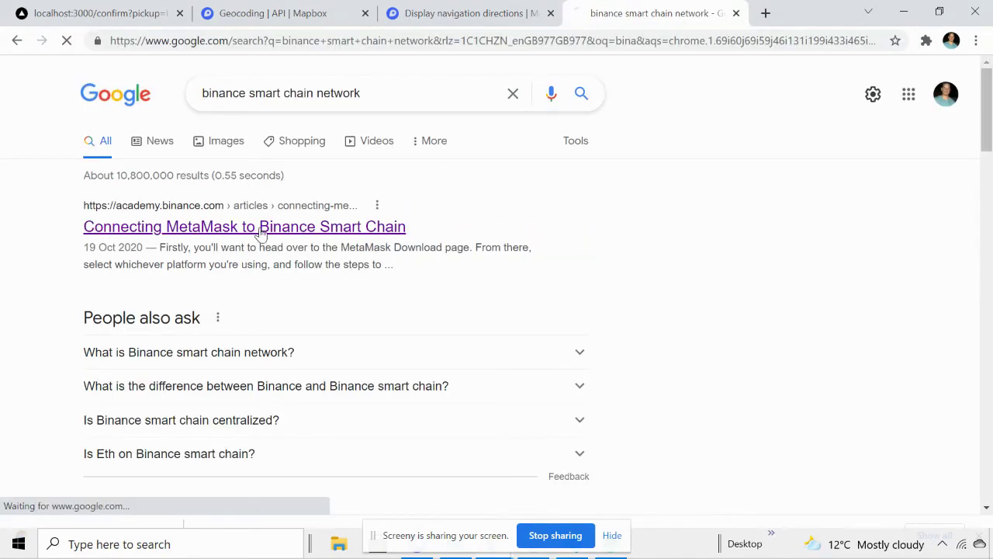
left_click(264, 228)
Step: Scroll to the Mainnet parameters: Smart Chain, ChainID 56, symbol BNB
scroll(291, 232, "down", 8)
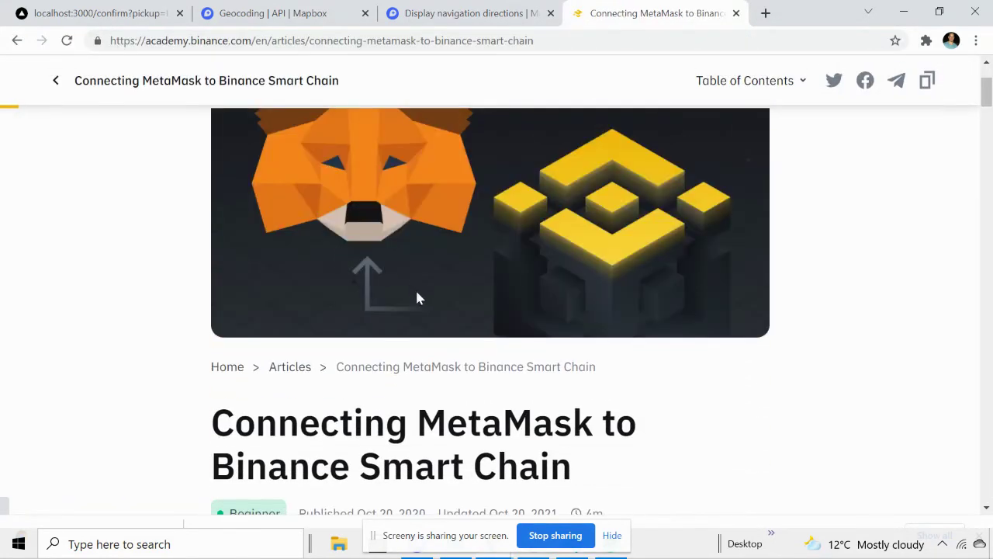
scroll(418, 295, "down", 15)
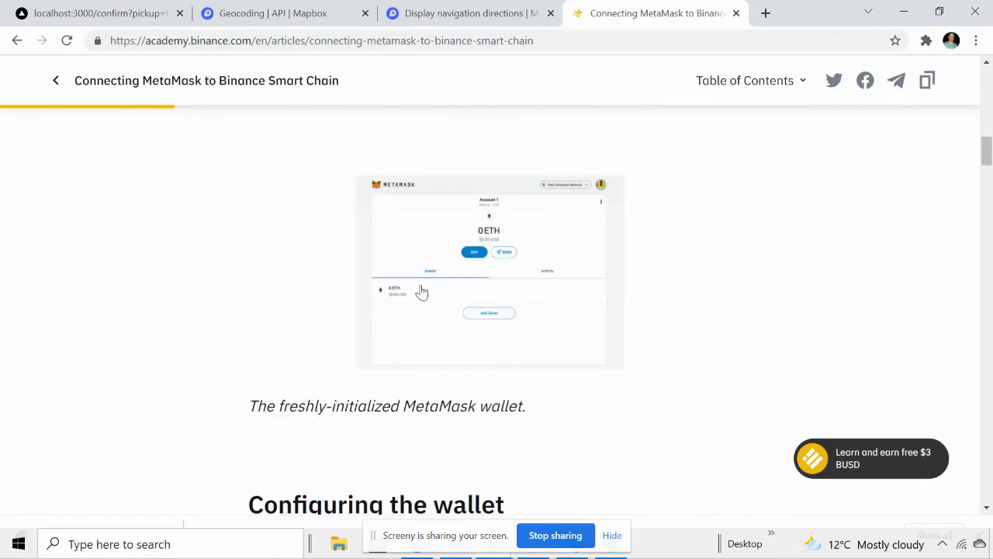
scroll(423, 295, "down", 10)
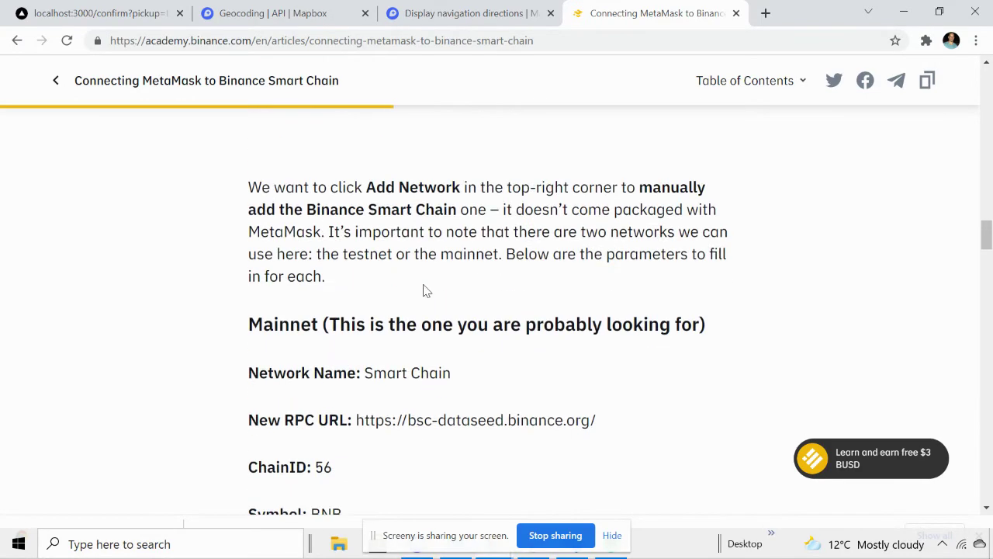
scroll(425, 289, "up", 1)
scroll(425, 289, "down", 1)
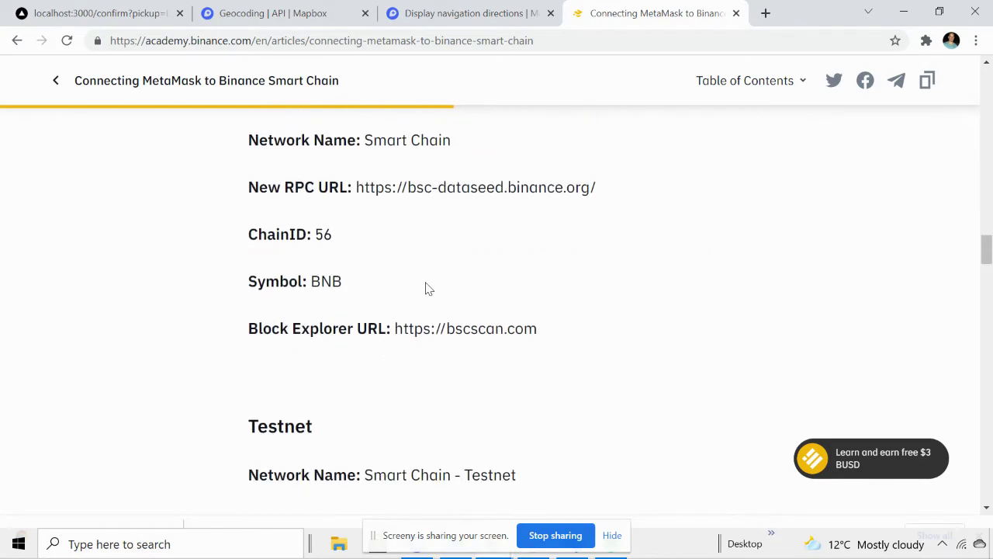
scroll(425, 289, "up", 1)
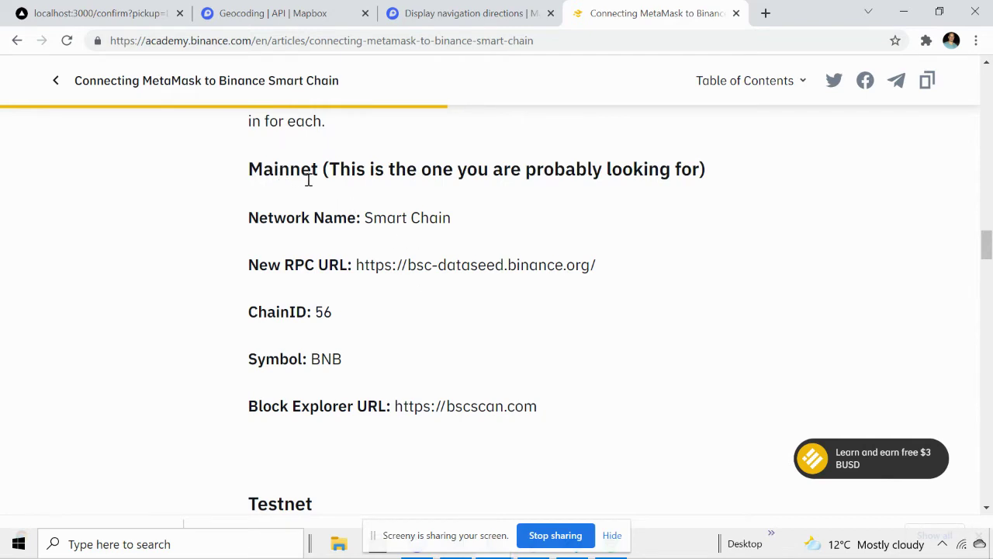
scroll(357, 251, "down", 1)
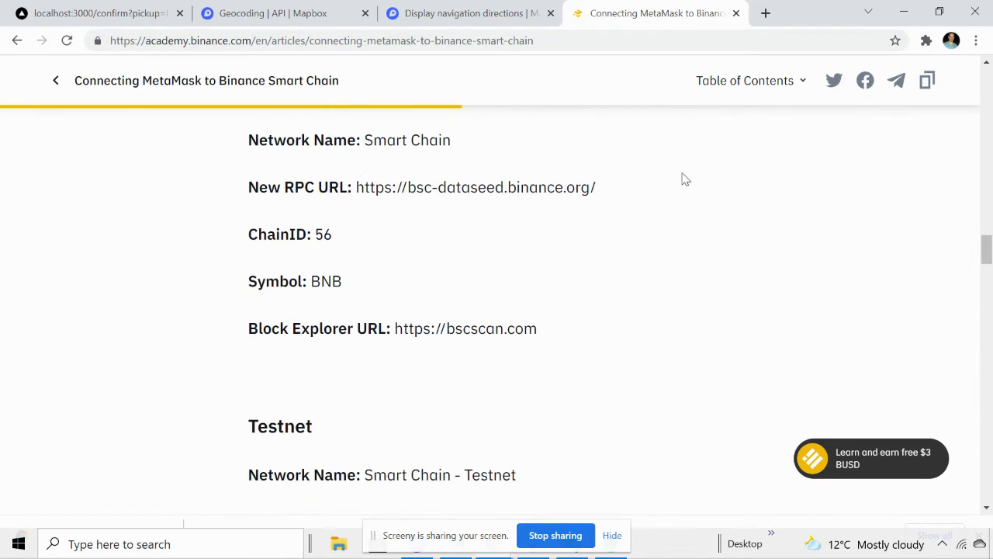
Step: Open MetaMask from the Extensions menu and show its Networks list, with Ethereum Mainnet active
left_click(927, 40)
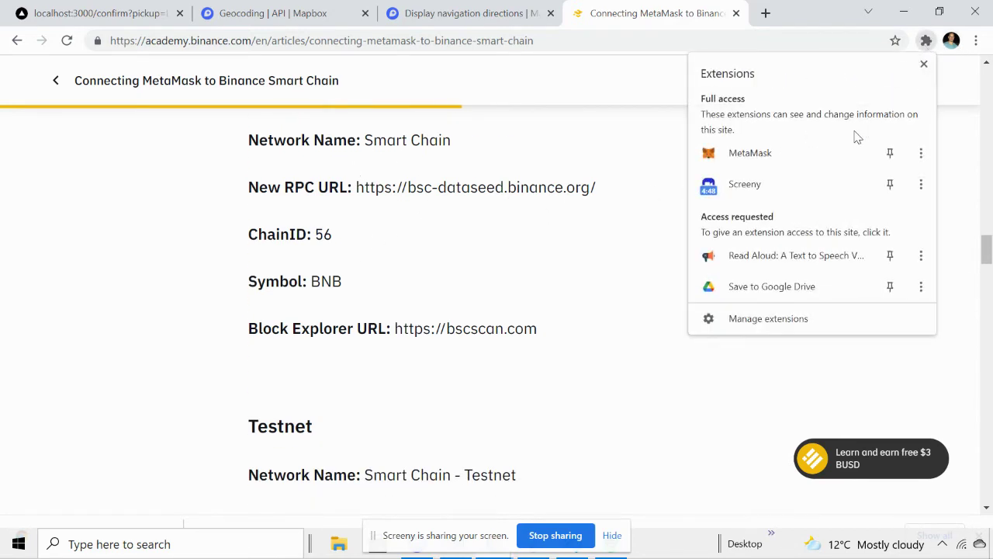
left_click(795, 153)
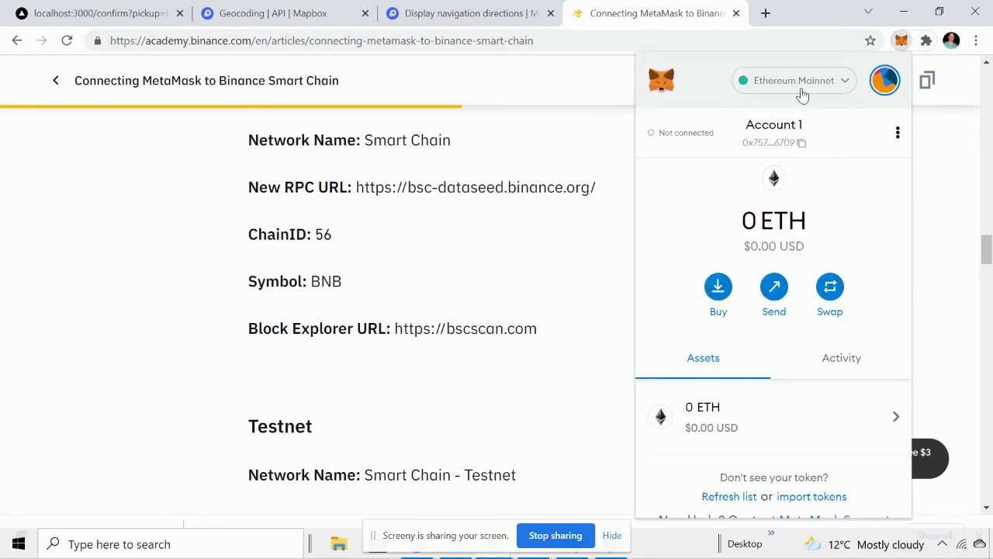
left_click(804, 90)
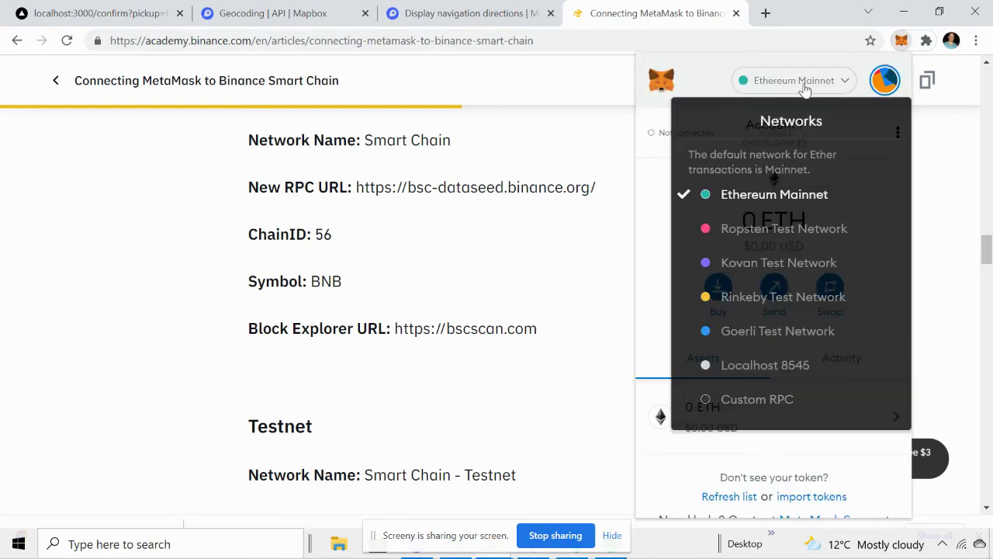
left_click(804, 91)
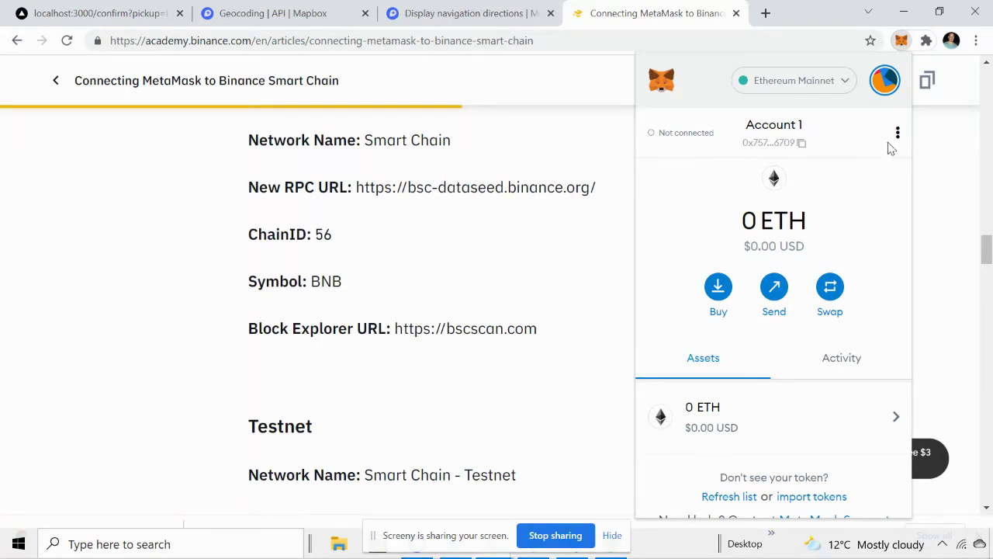
left_click(901, 41)
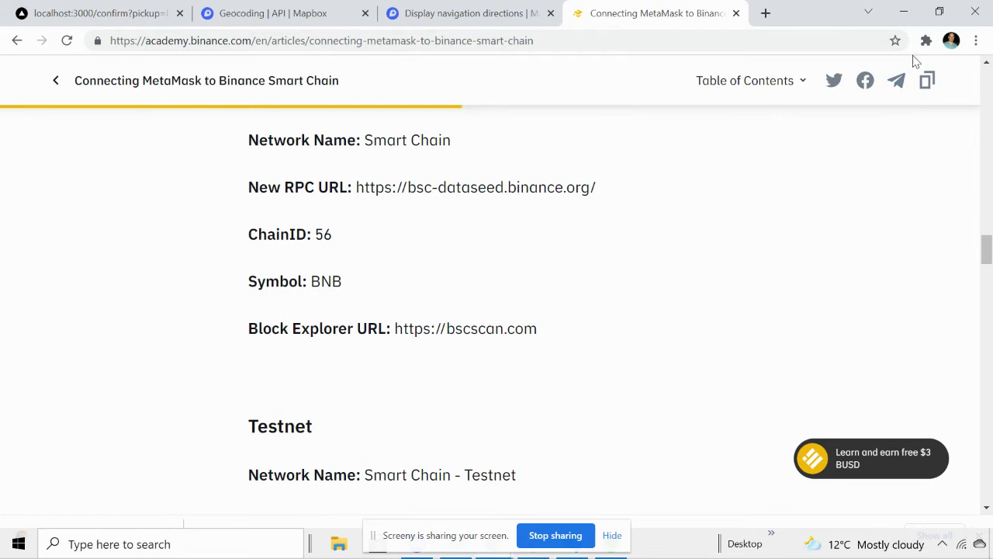
left_click(926, 41)
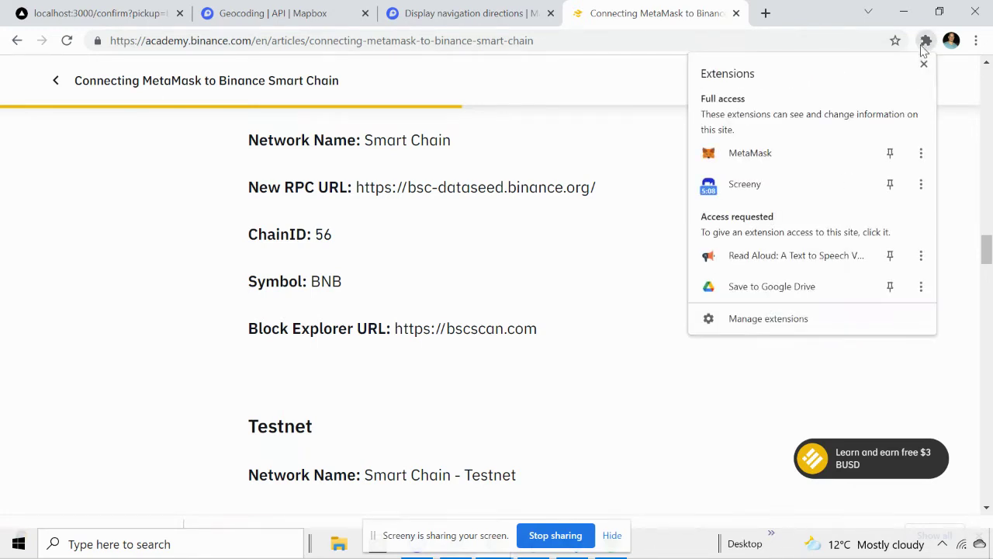
left_click(831, 146)
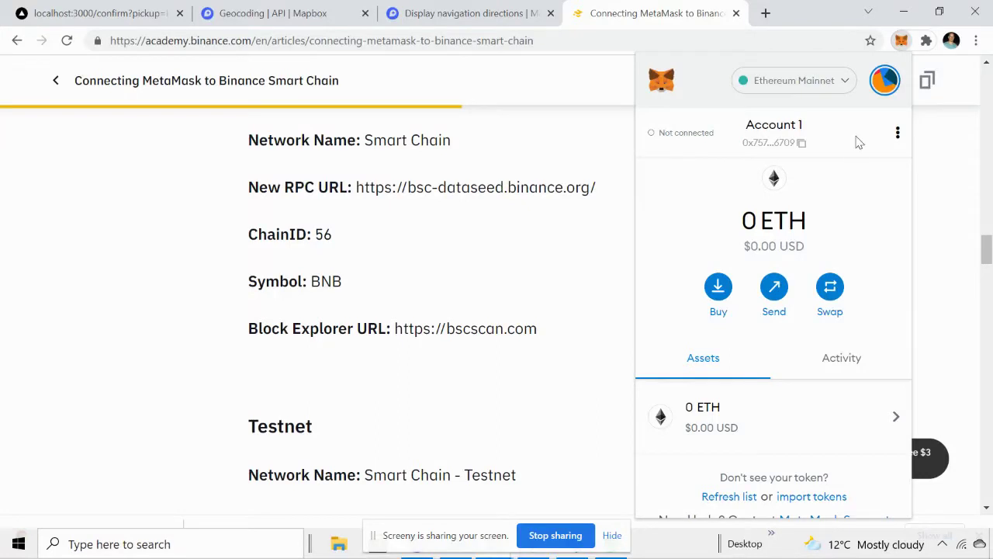
left_click(825, 81)
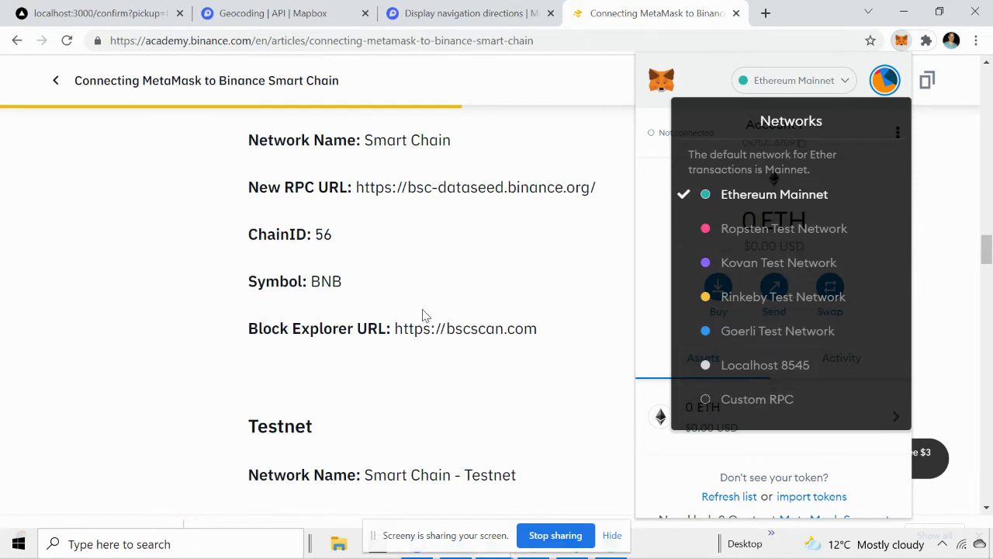
scroll(423, 314, "up", 3)
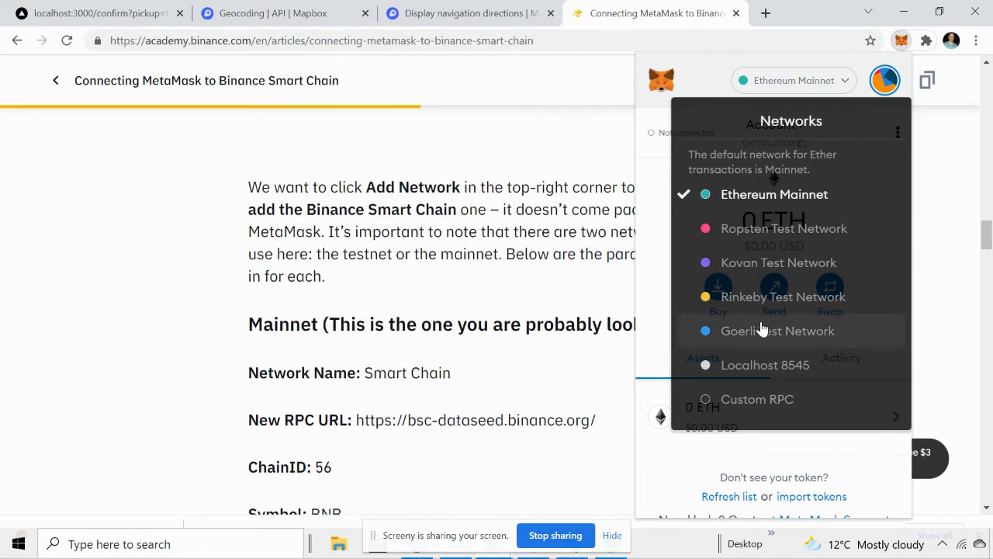
left_click(748, 397)
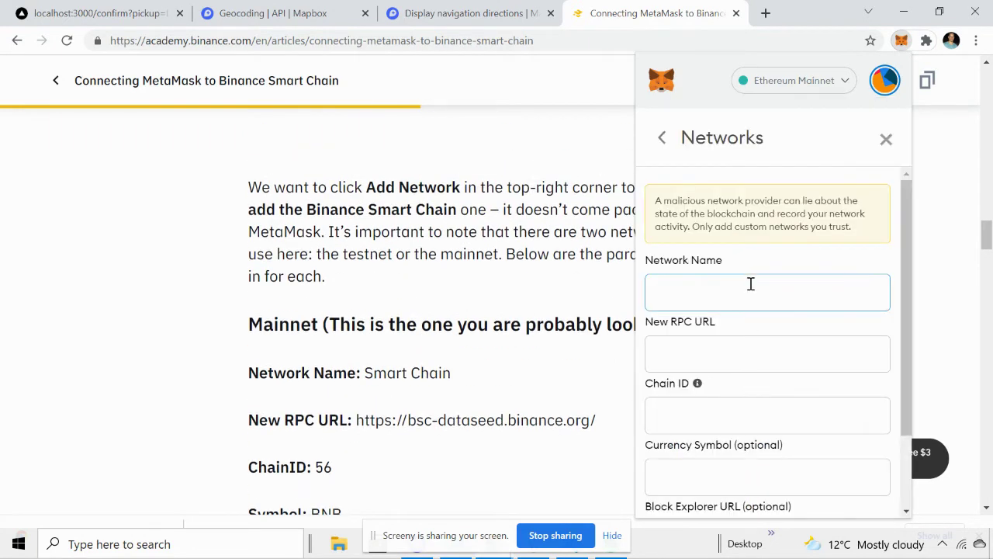
scroll(566, 330, "down", 3)
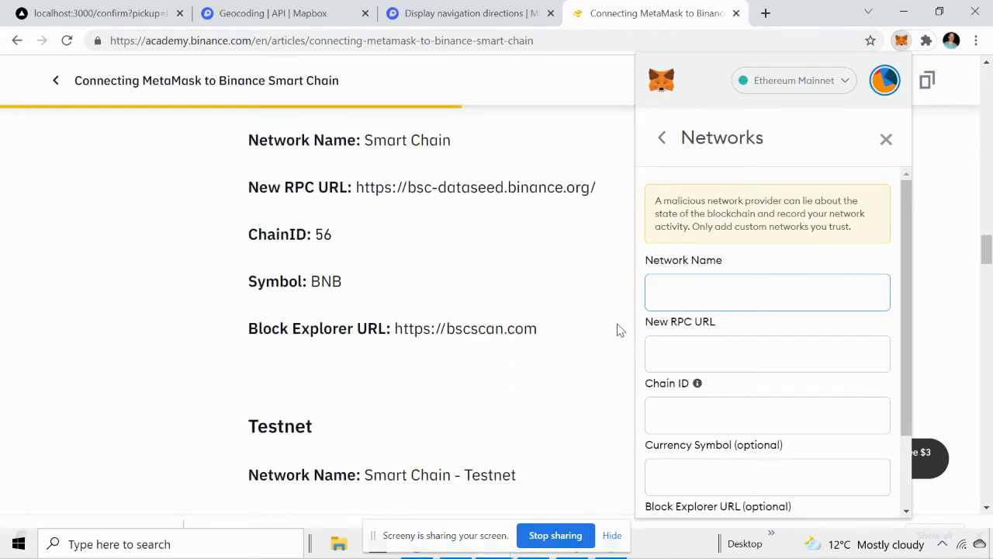
type("Smart Chain")
key("Tab")
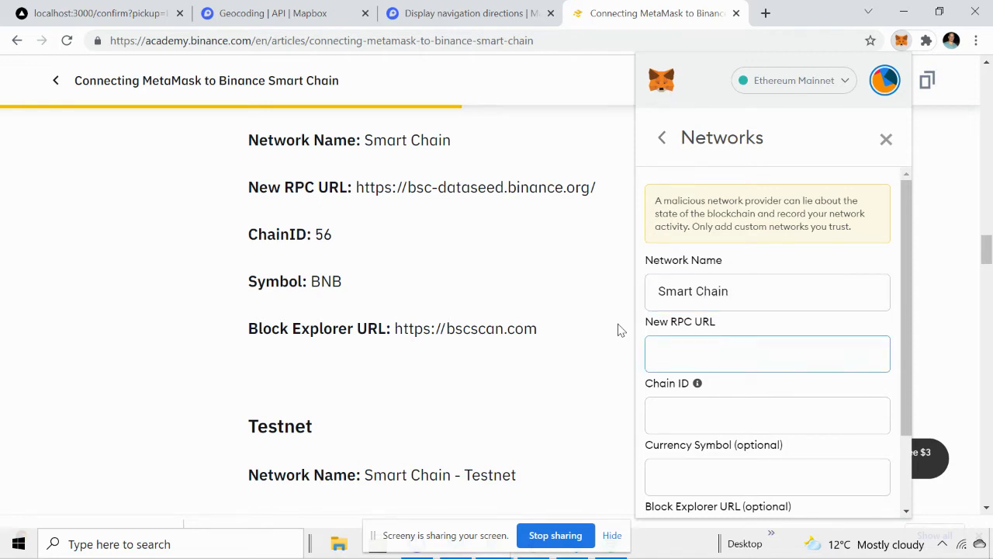
type("https")
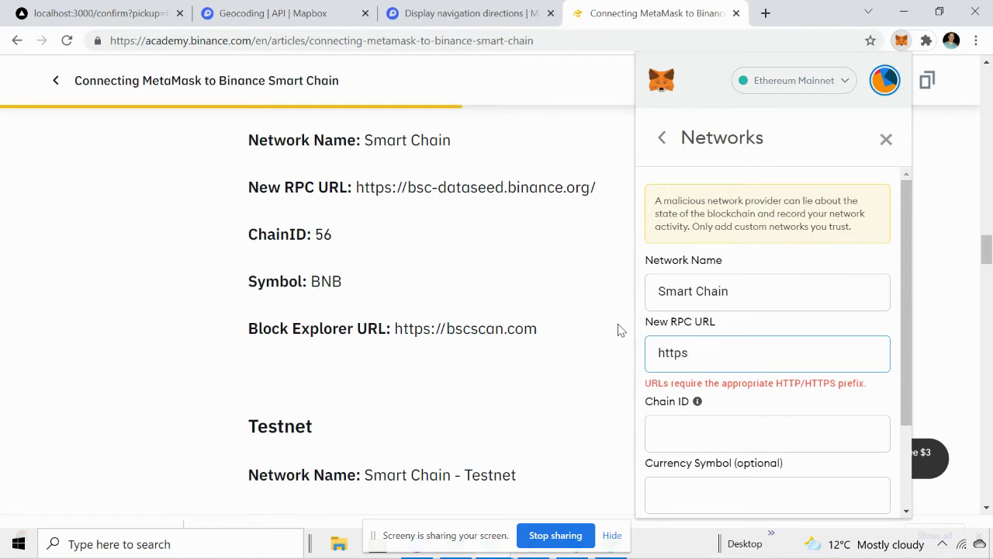
type("://bsc")
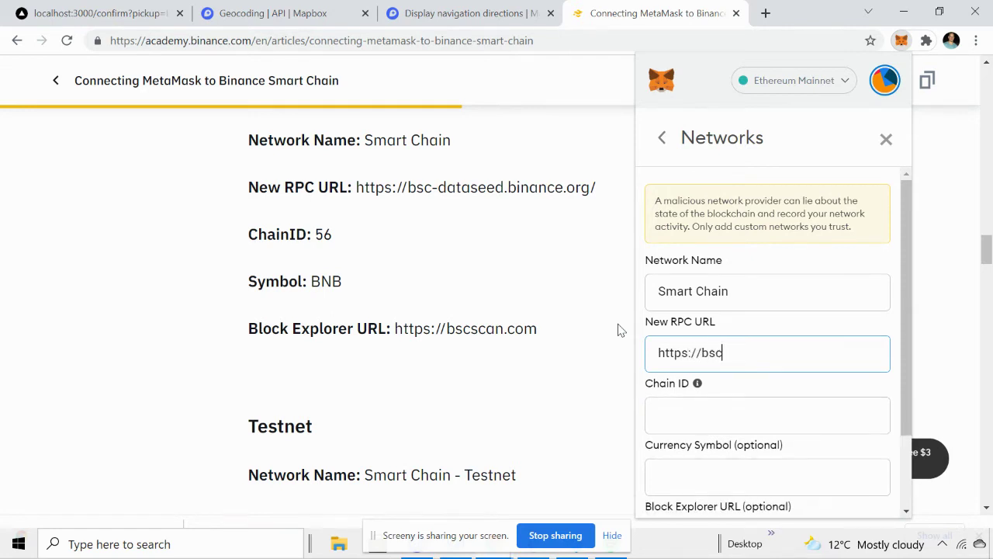
type("-dataseed.binance.")
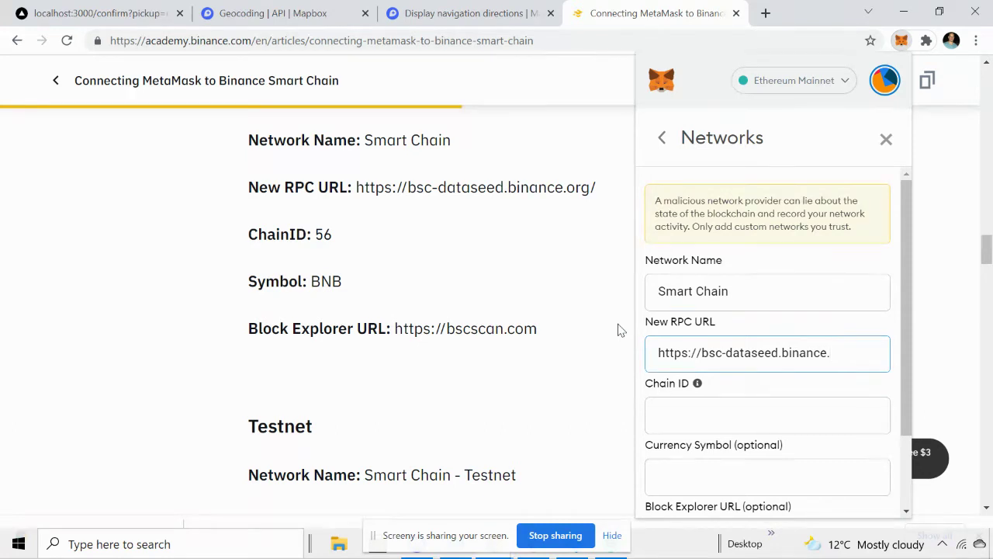
type("org/")
Step: Enter chain ID 56, currency symbol BNB and the block explorer URL, then save
left_click(681, 416)
type("56")
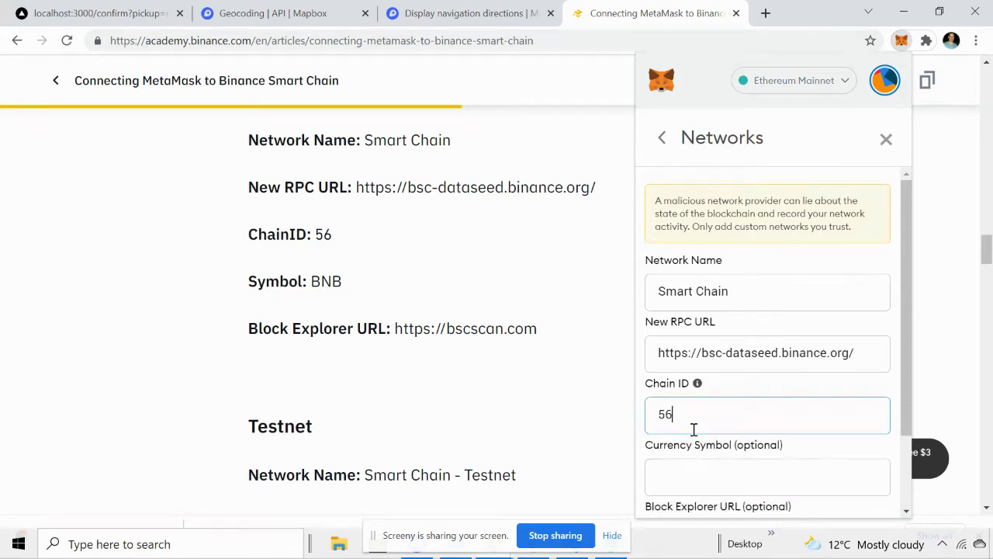
left_click(797, 479)
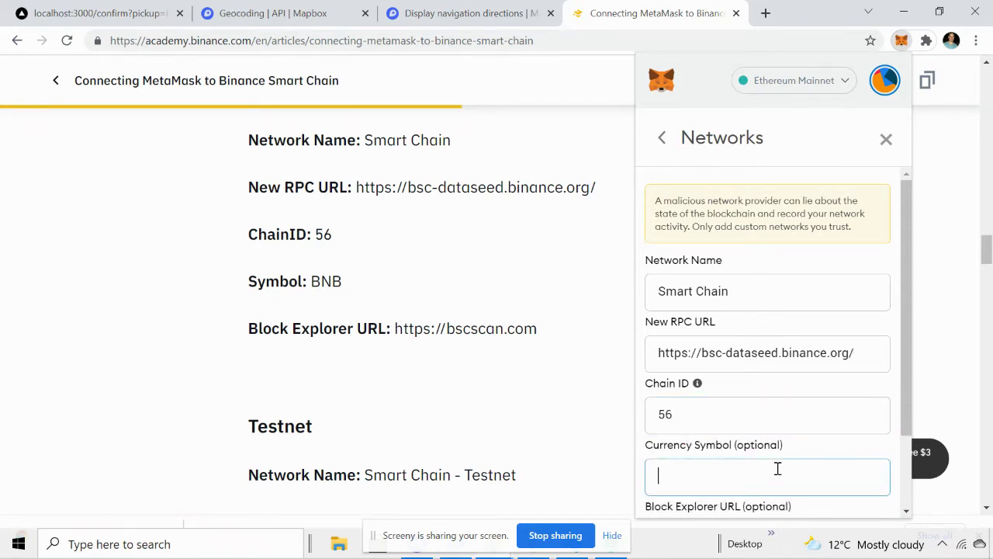
type("BNB")
scroll(764, 468, "down", 2)
left_click(745, 440)
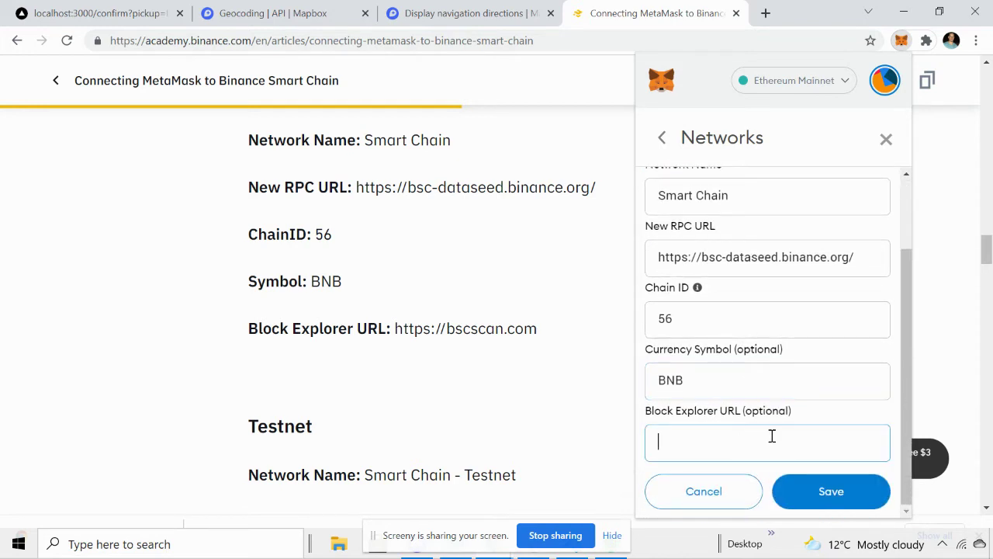
type("ht")
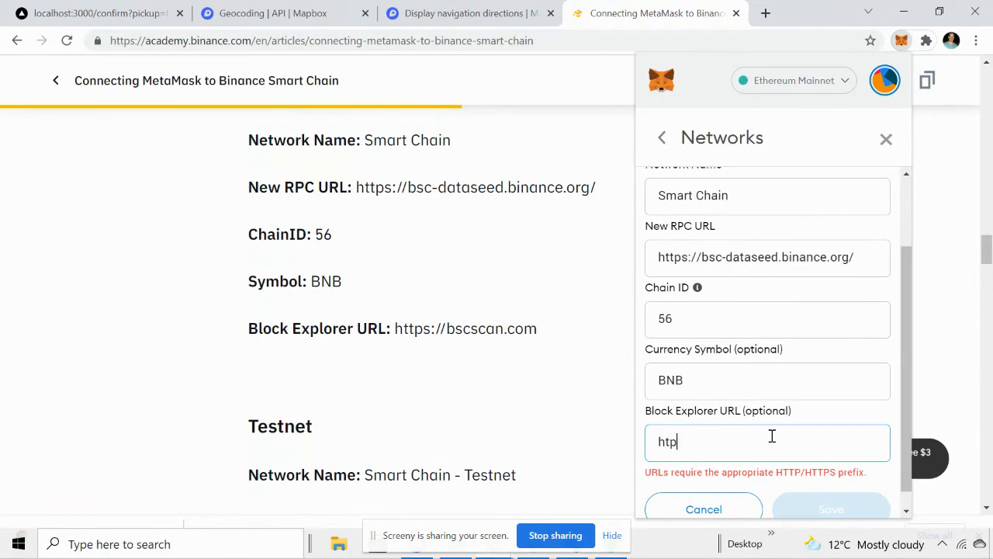
type("tps://bssca")
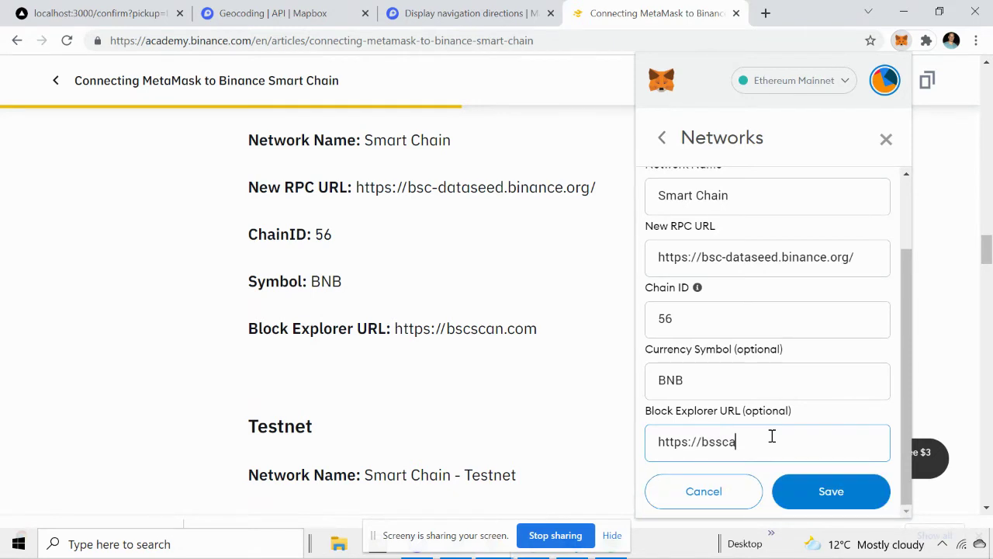
key("BackSpace")
type("can.com")
left_click(842, 493)
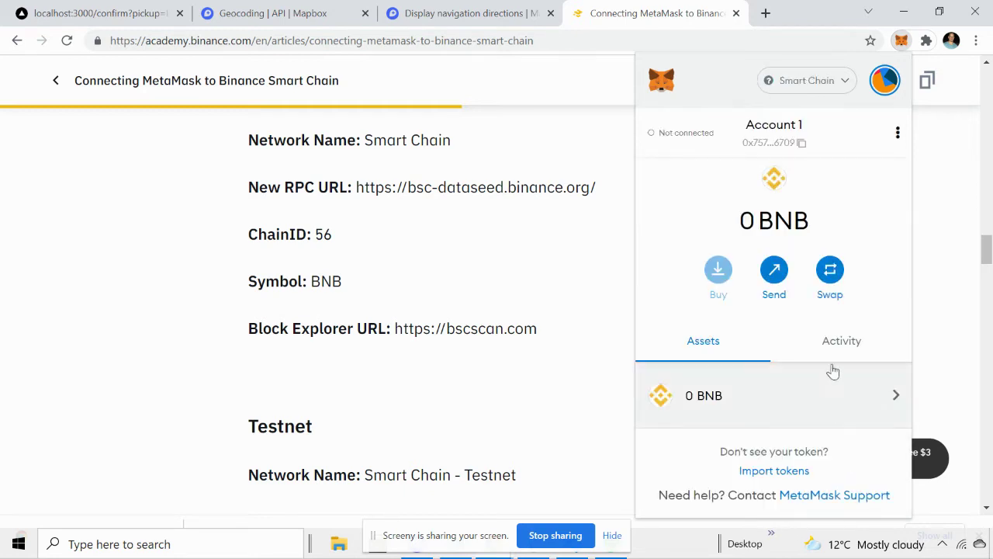
Step: Switch MetaMask's network from Ethereum Mainnet to Smart Chain
left_click(809, 89)
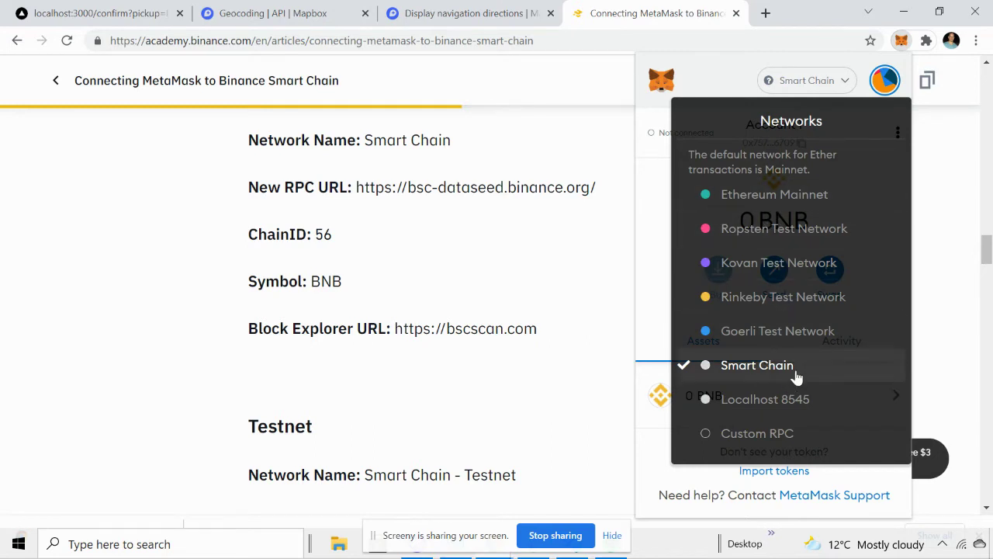
left_click(773, 204)
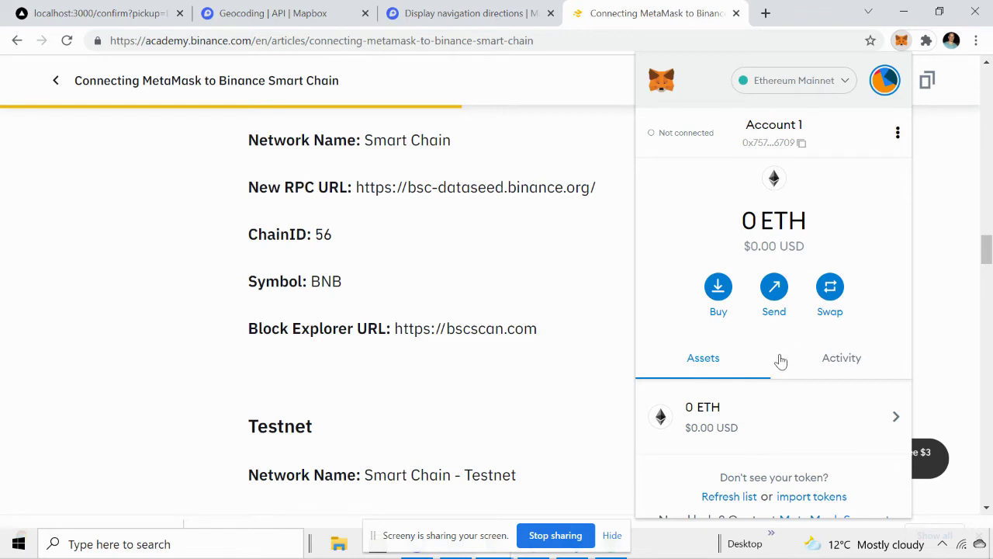
left_click(819, 85)
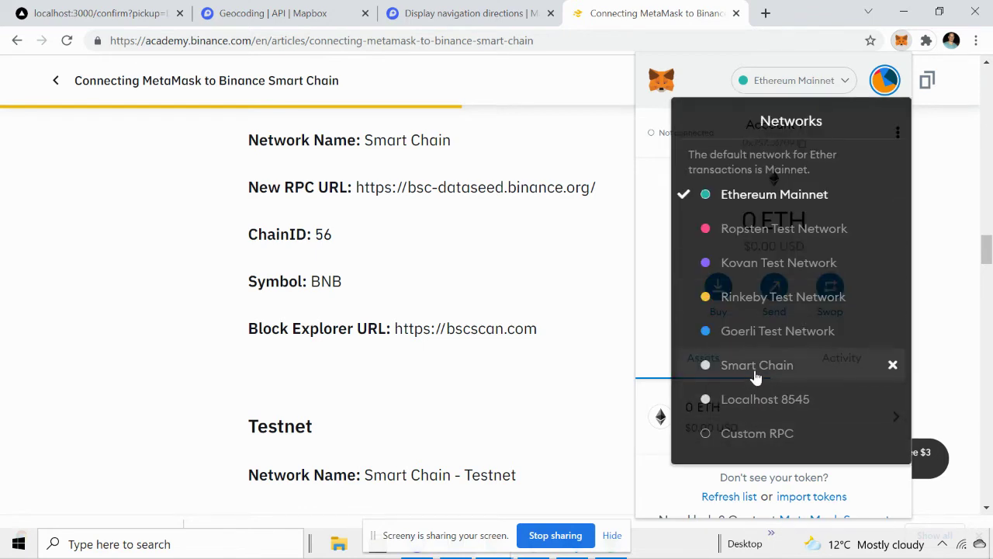
left_click(753, 366)
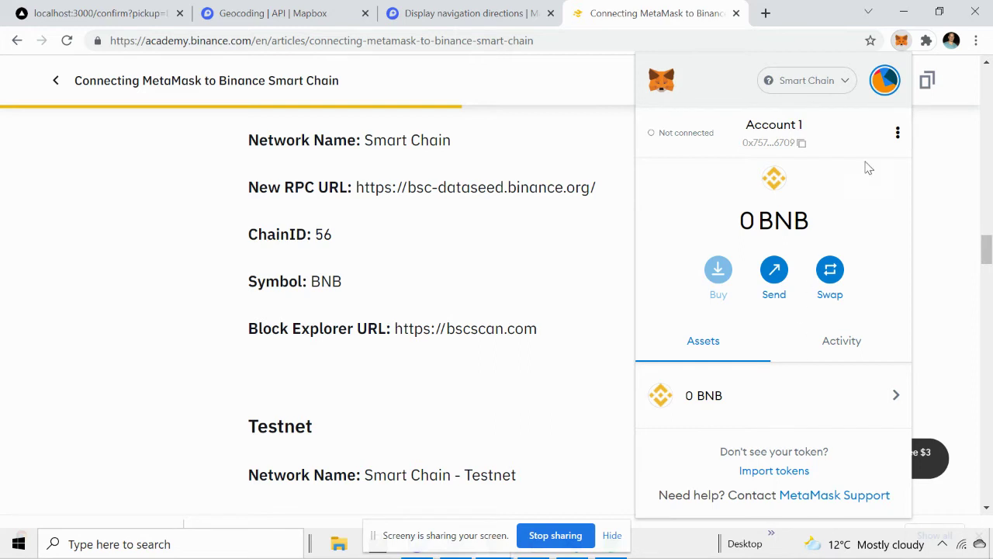
Step: Glance at the account options, accounts list and Swap screen, then cancel the swap
left_click(898, 133)
left_click(898, 133)
left_click(888, 82)
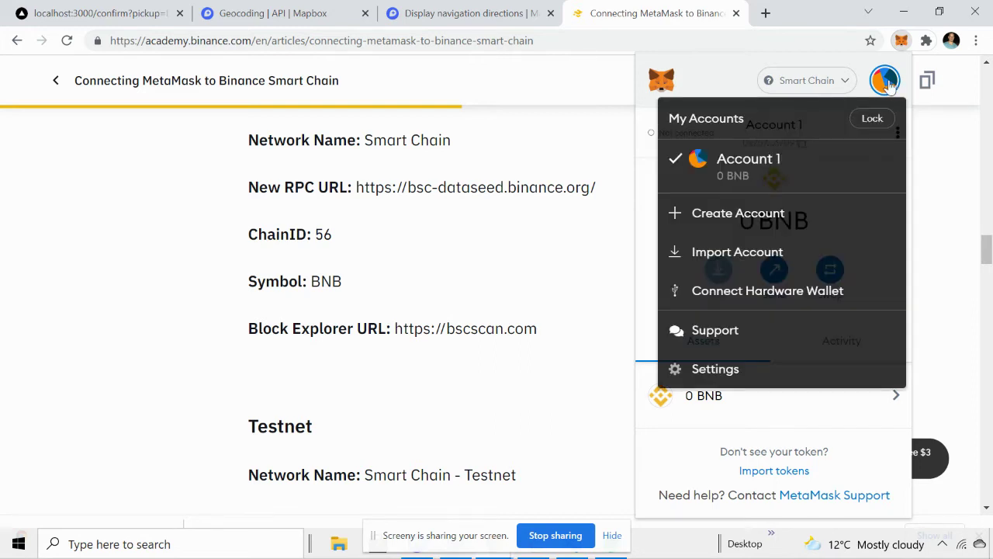
left_click(888, 83)
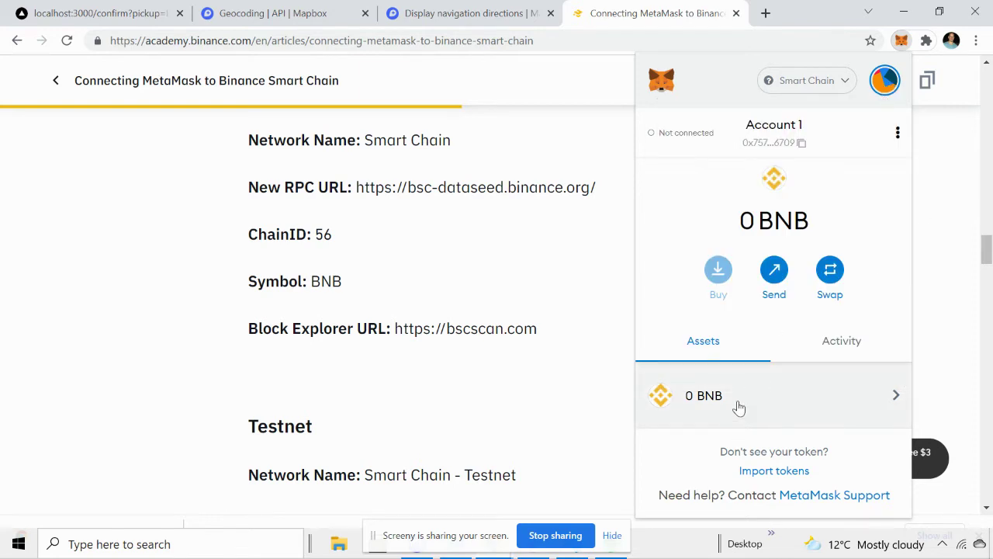
left_click(827, 273)
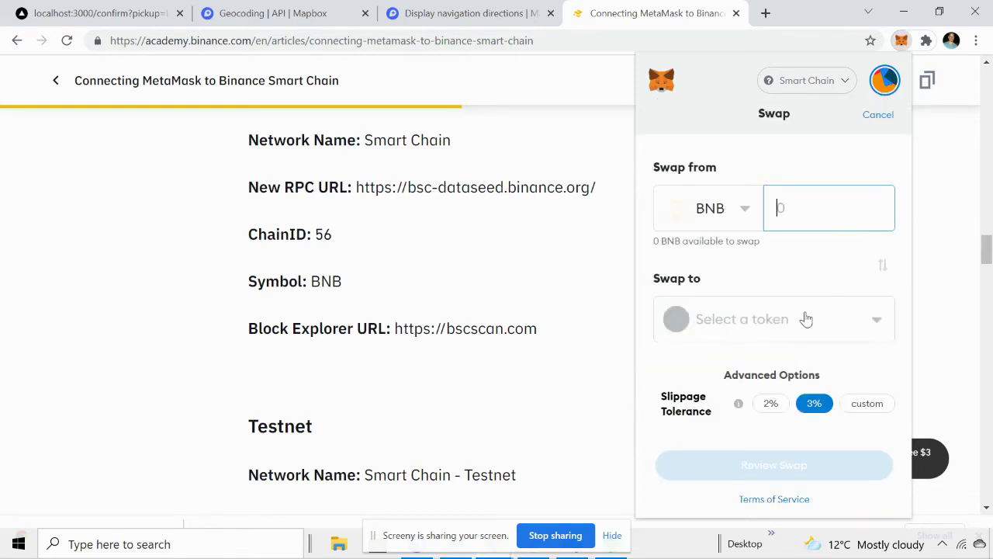
left_click(879, 117)
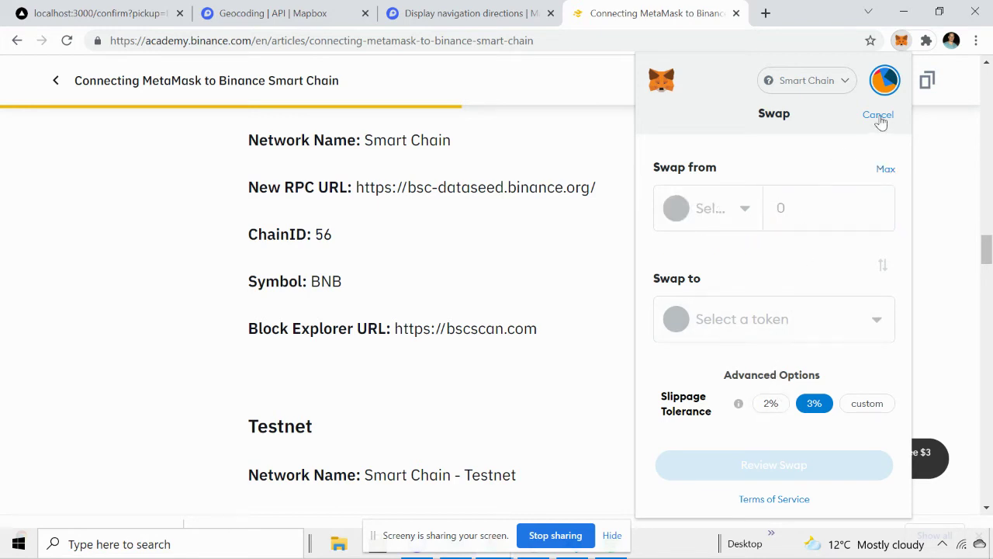
Step: Load the PancakeSwap swap page in a new browser tab
left_click(765, 14)
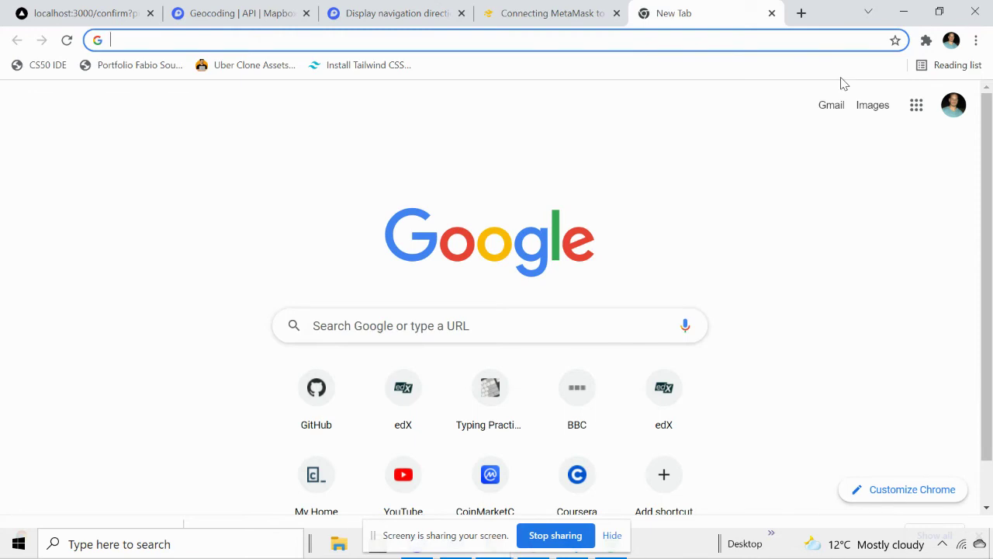
type("panc")
key("Return")
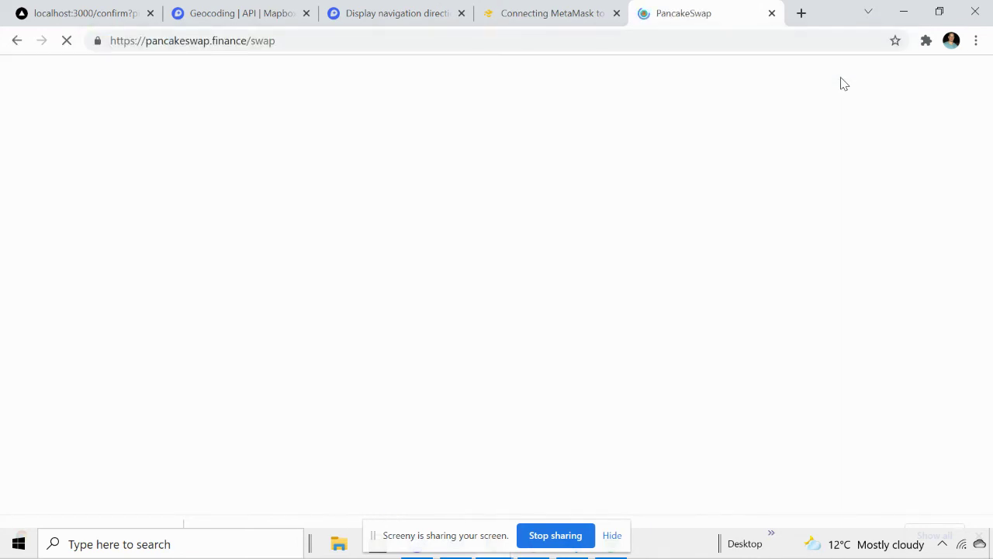
left_click(926, 40)
left_click(926, 40)
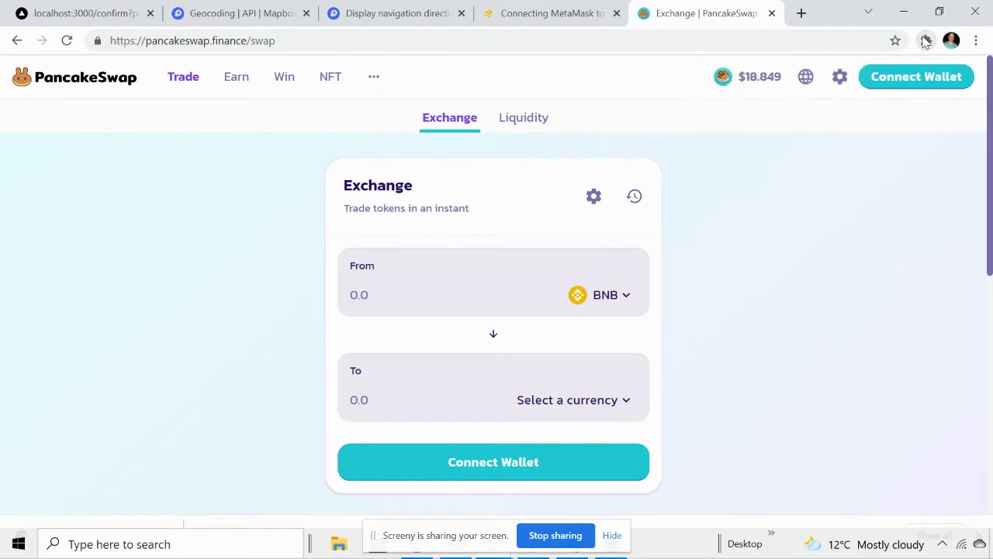
Step: Connect MetaMask's Account 1 to PancakeSwap via Connect Wallet > Metamask
left_click(898, 89)
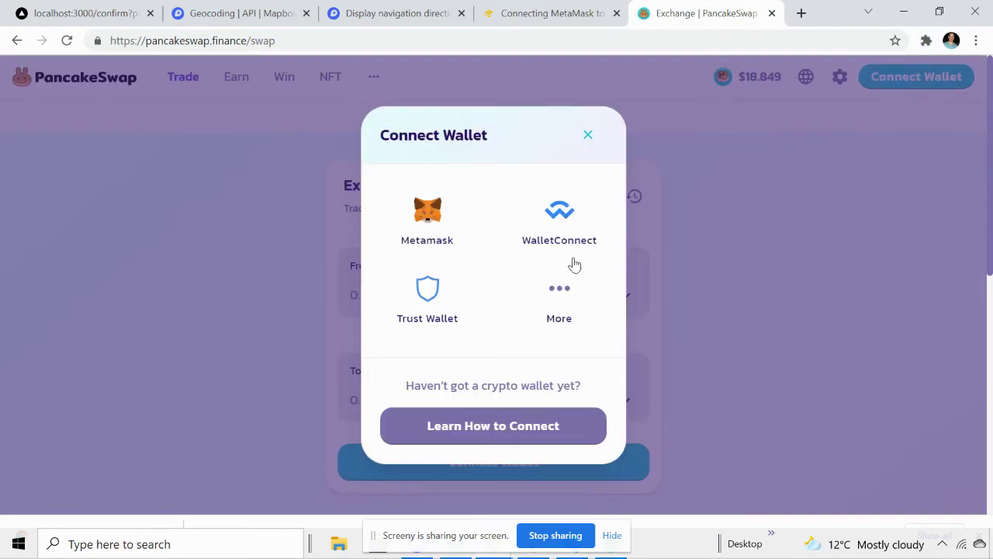
left_click(426, 219)
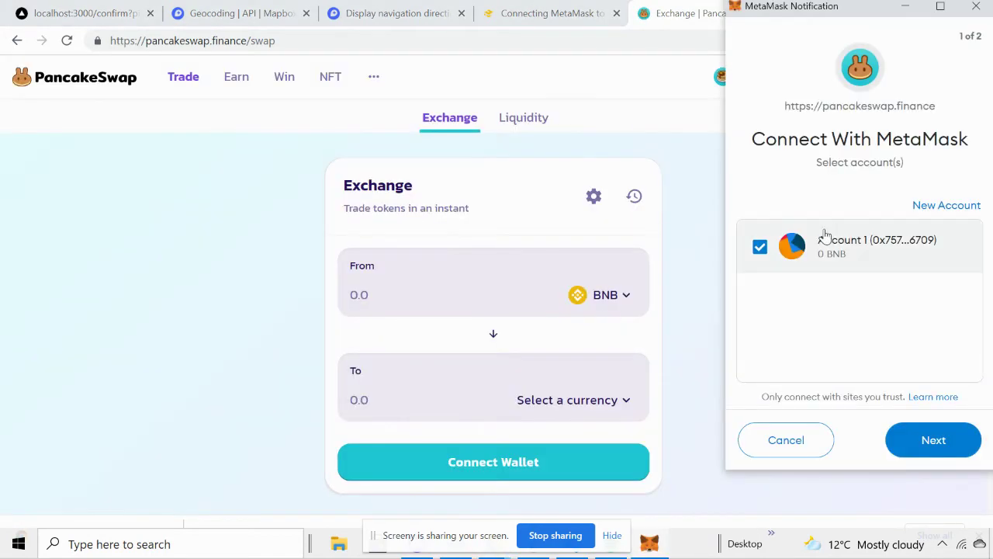
left_click(940, 440)
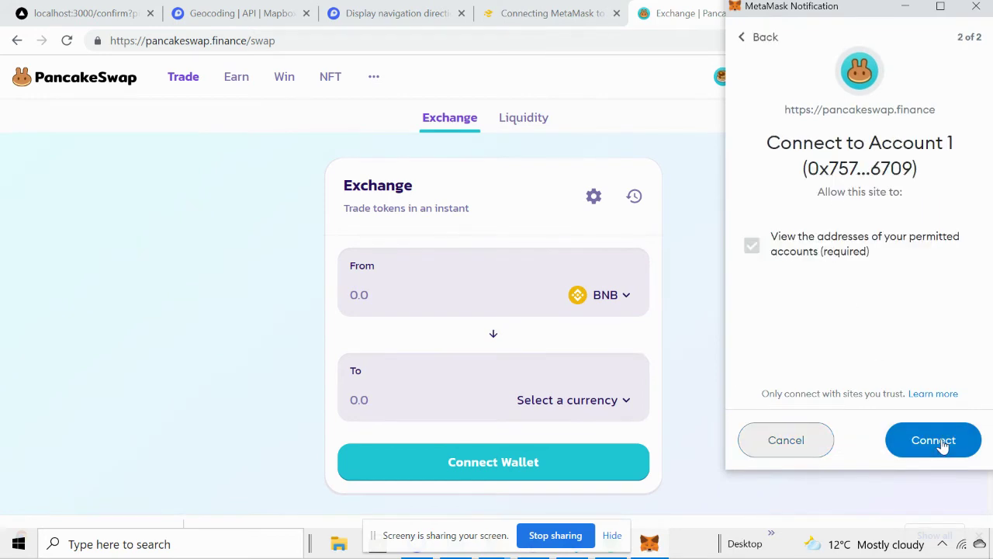
left_click(934, 441)
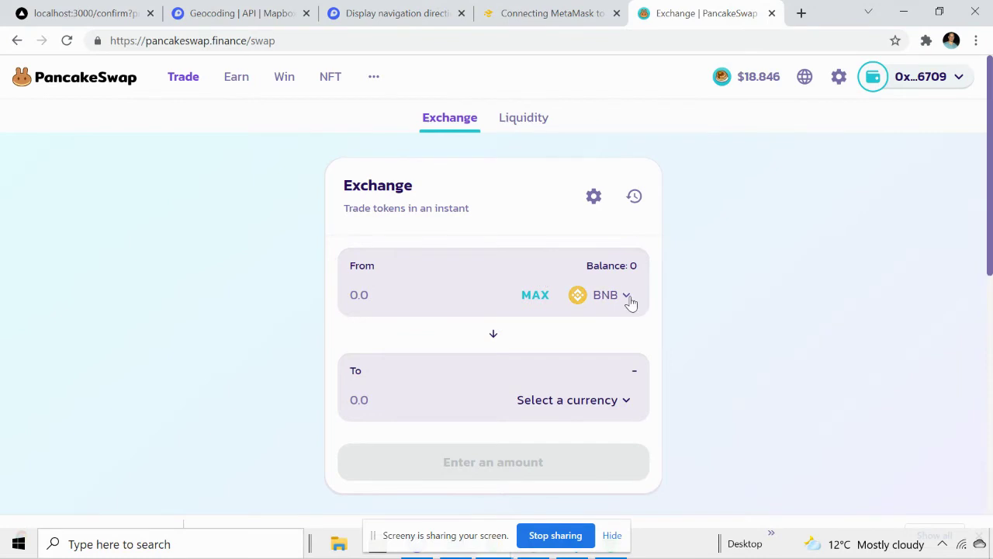
left_click(626, 296)
scroll(541, 315, "down", 3)
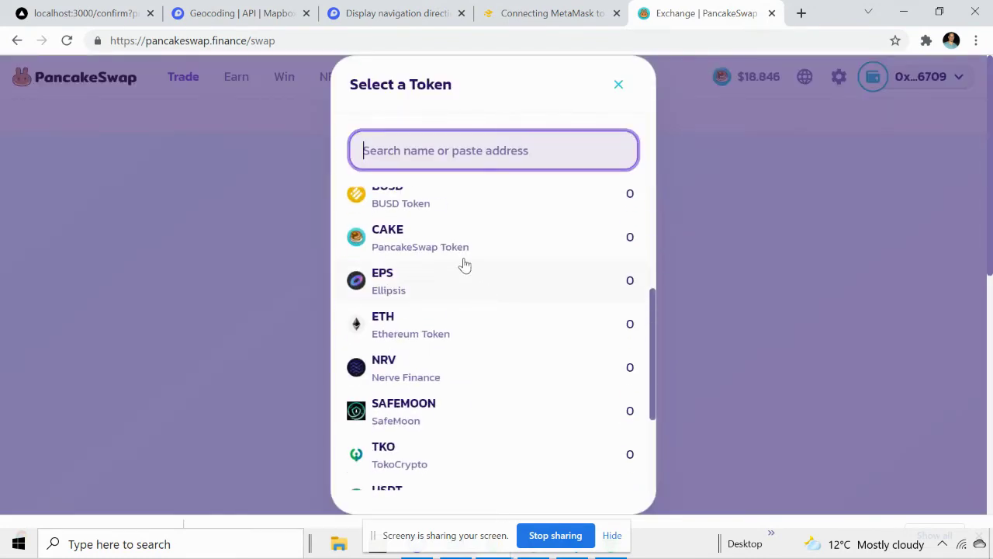
Step: Set the swap to exchange CAKE for BTCB
left_click(454, 258)
left_click(613, 410)
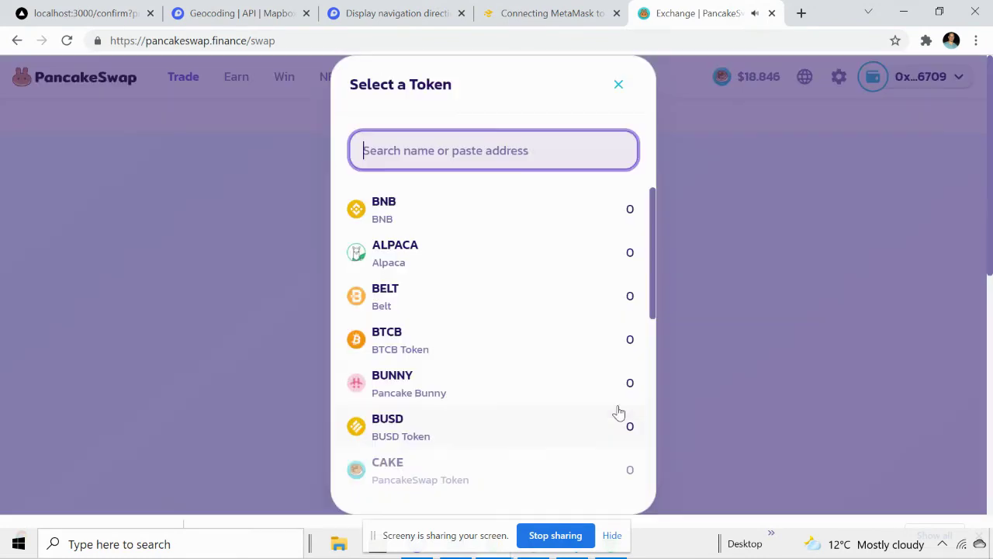
left_click(481, 330)
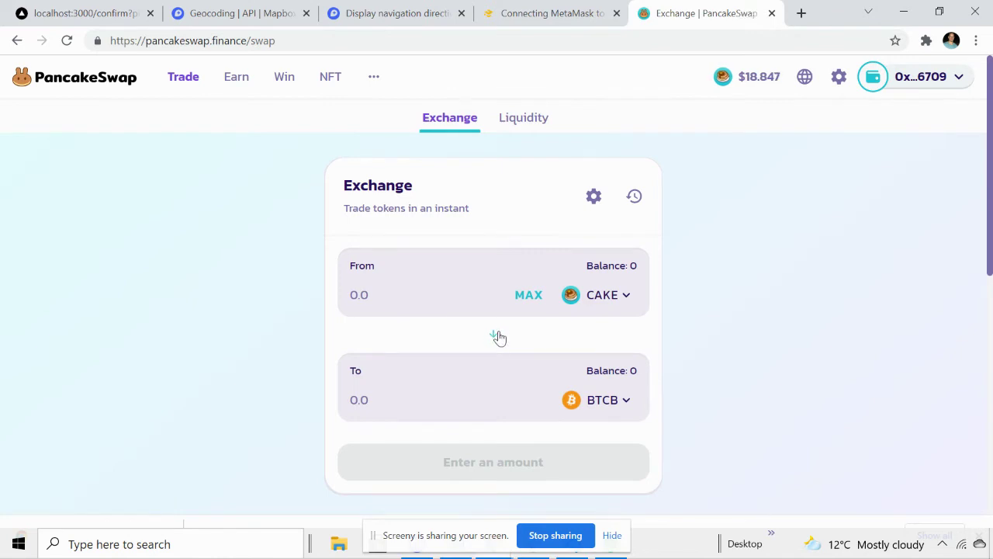
Step: Raise the custom slippage tolerance to 12% in the swap settings
left_click(595, 197)
left_click(570, 379)
type("12")
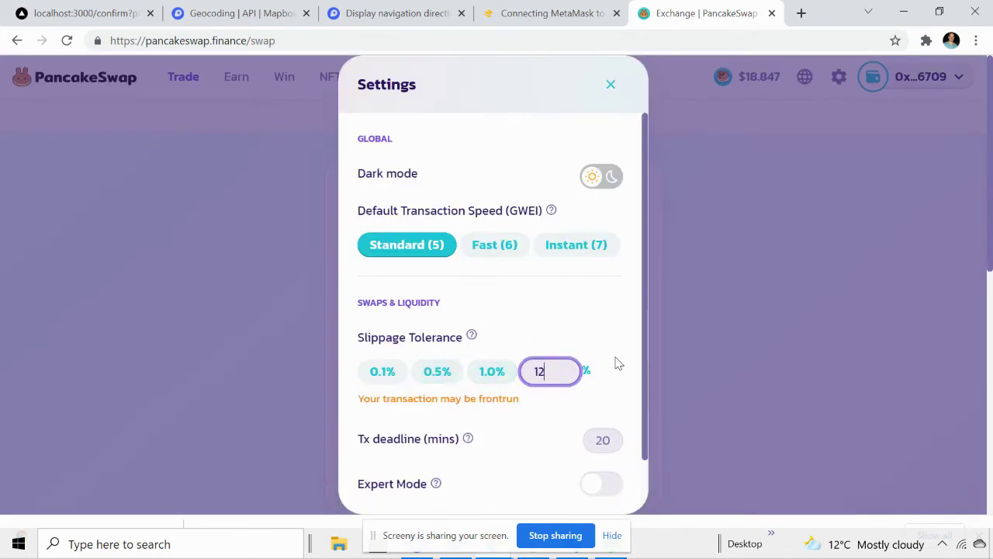
left_click(609, 388)
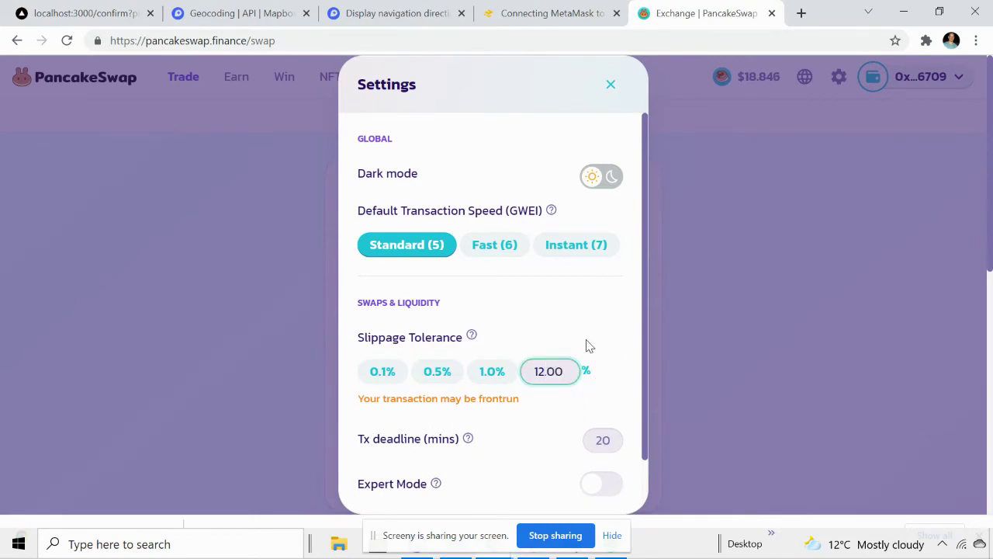
left_click(610, 87)
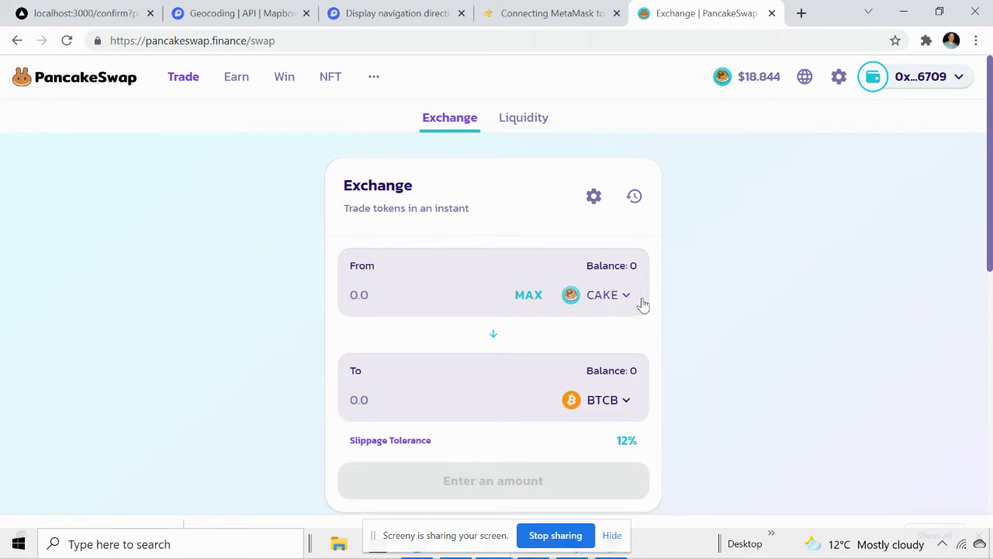
Step: Disconnect the wallet from PancakeSwap's account menu and check the MetaMask wallet
mouse_move(916, 81)
mouse_move(957, 76)
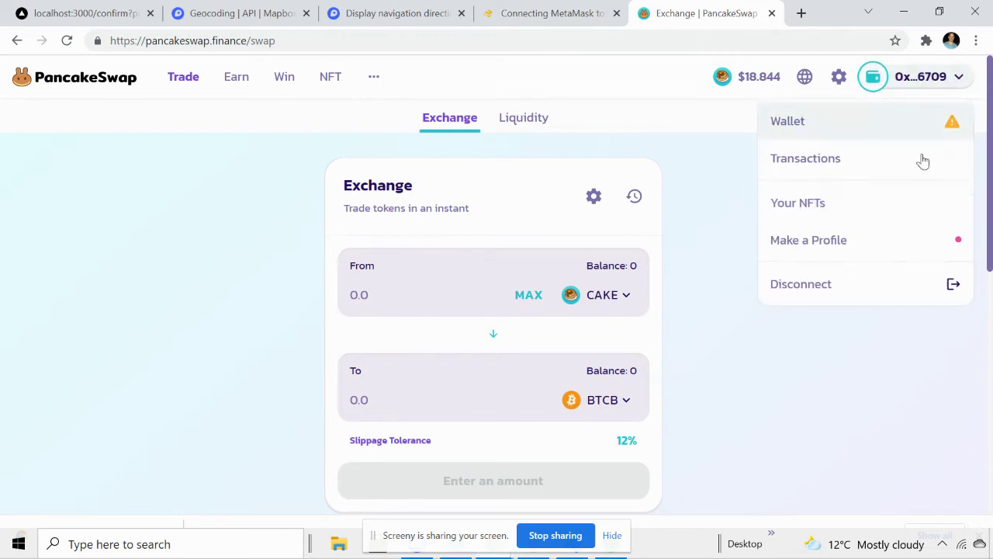
left_click(877, 286)
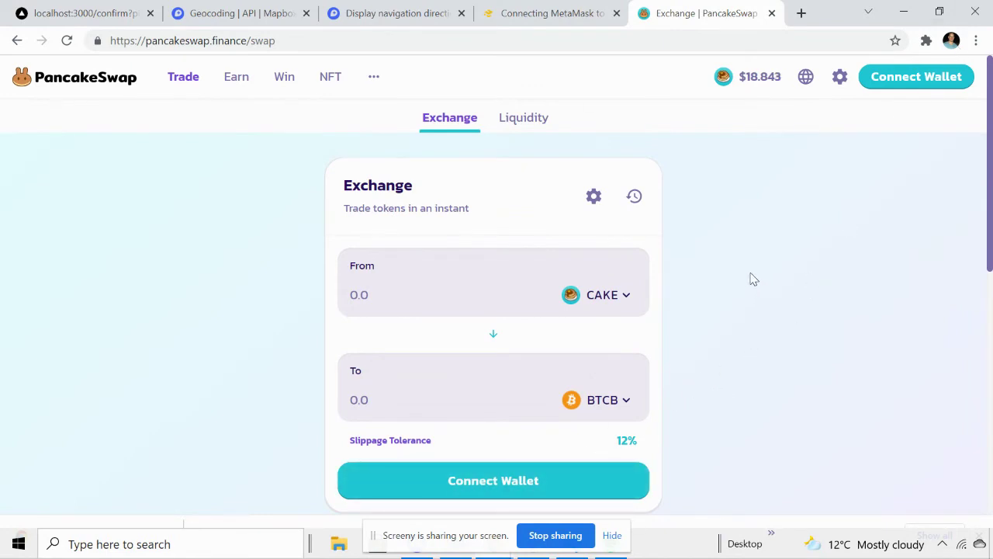
left_click(926, 40)
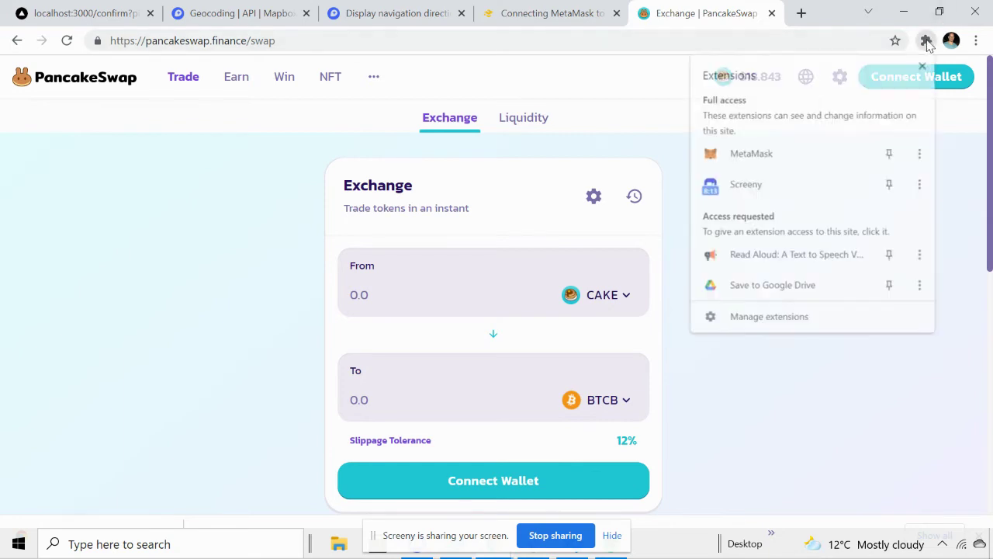
left_click(827, 156)
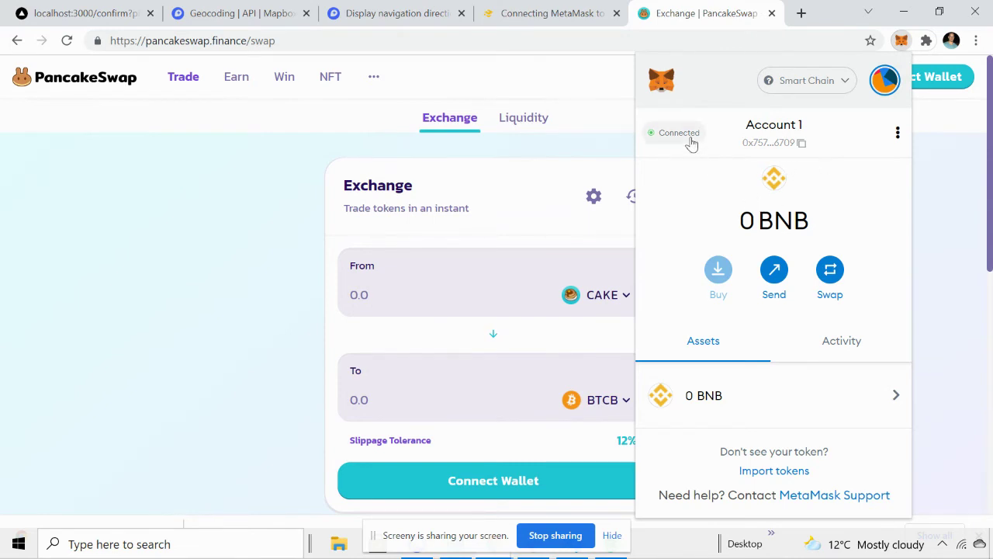
left_click(918, 87)
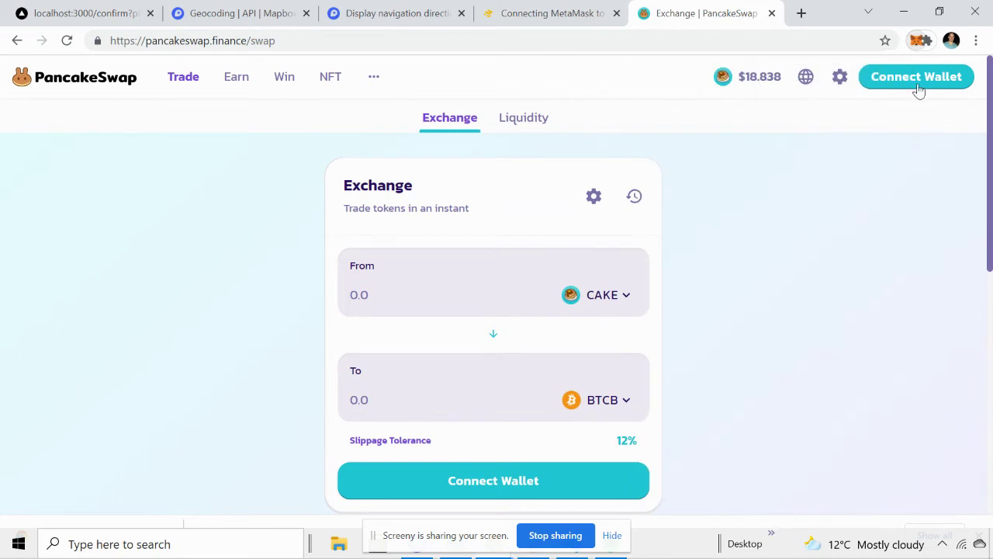
left_click(917, 77)
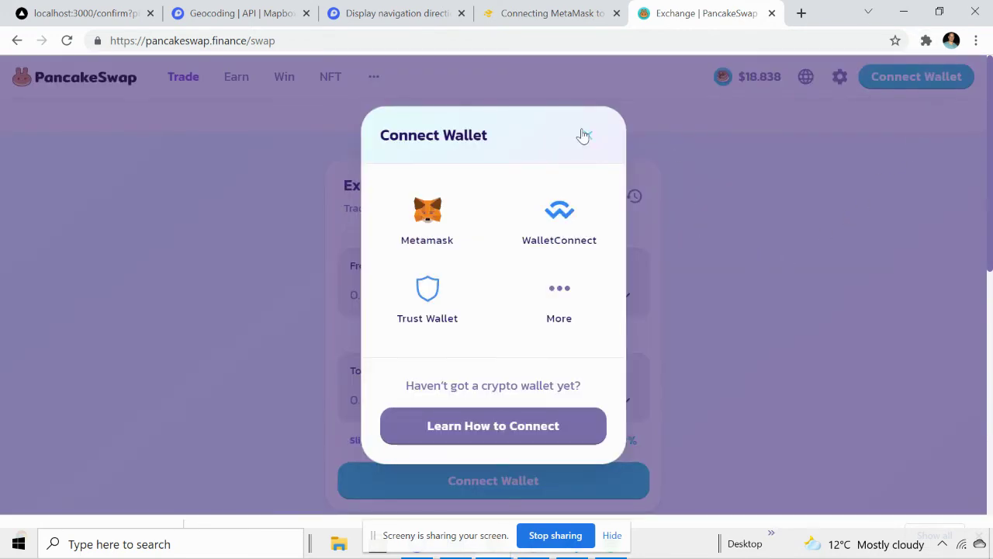
left_click(587, 135)
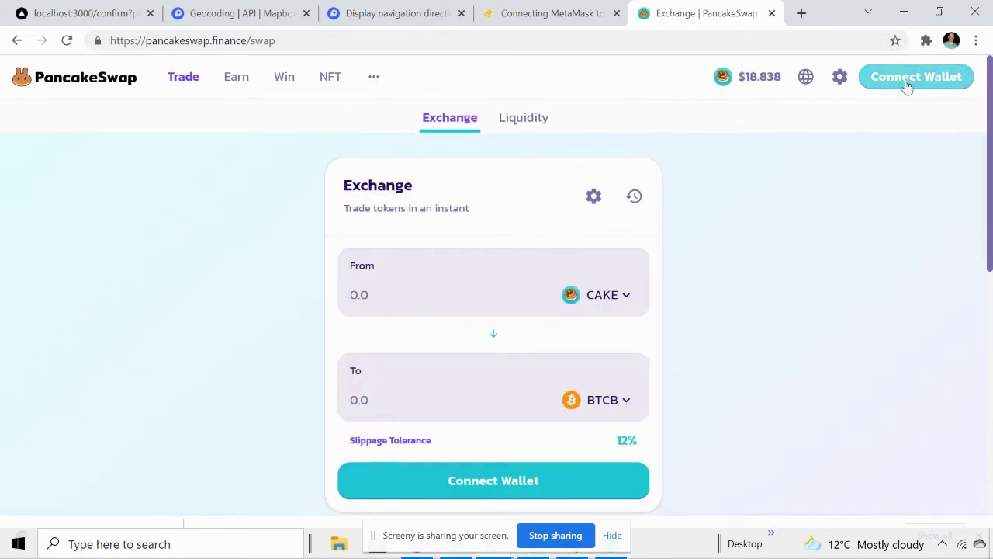
Step: Disconnect Account 1 from pancakeswap.finance in MetaMask's connected sites
left_click(926, 41)
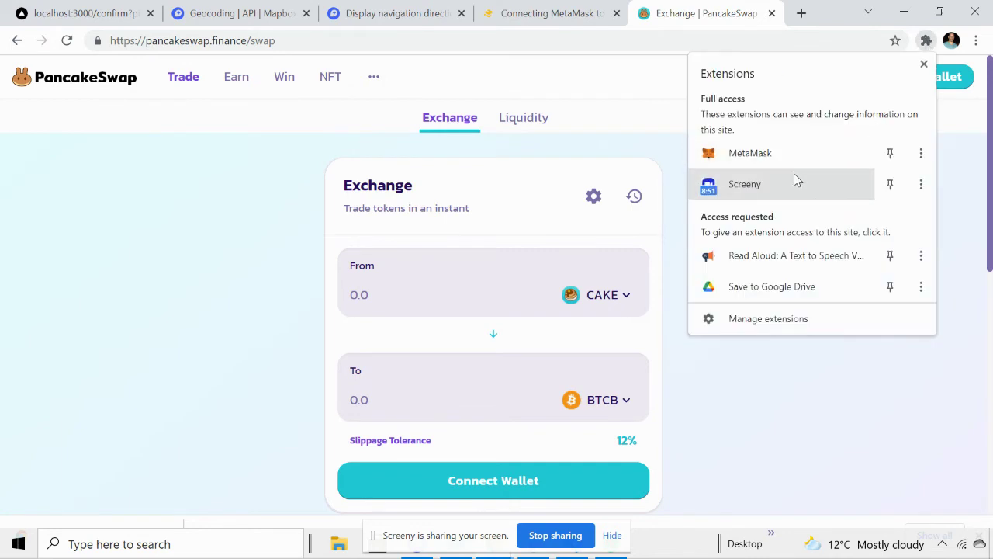
left_click(791, 156)
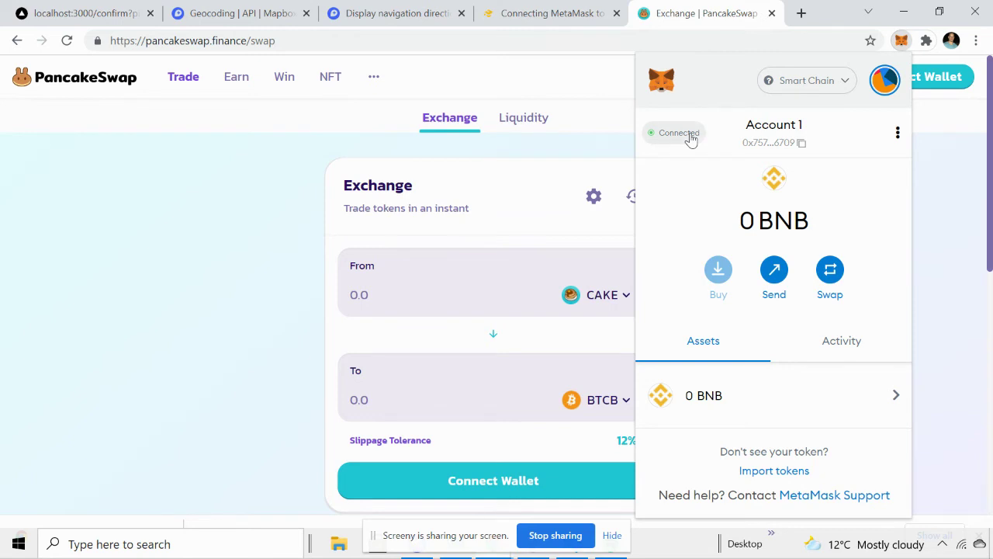
left_click(677, 133)
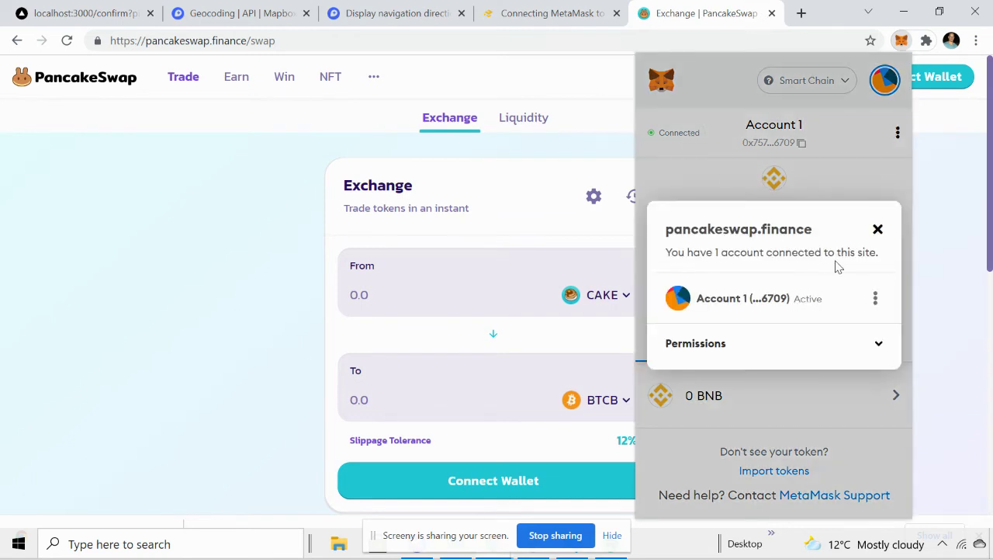
left_click(877, 303)
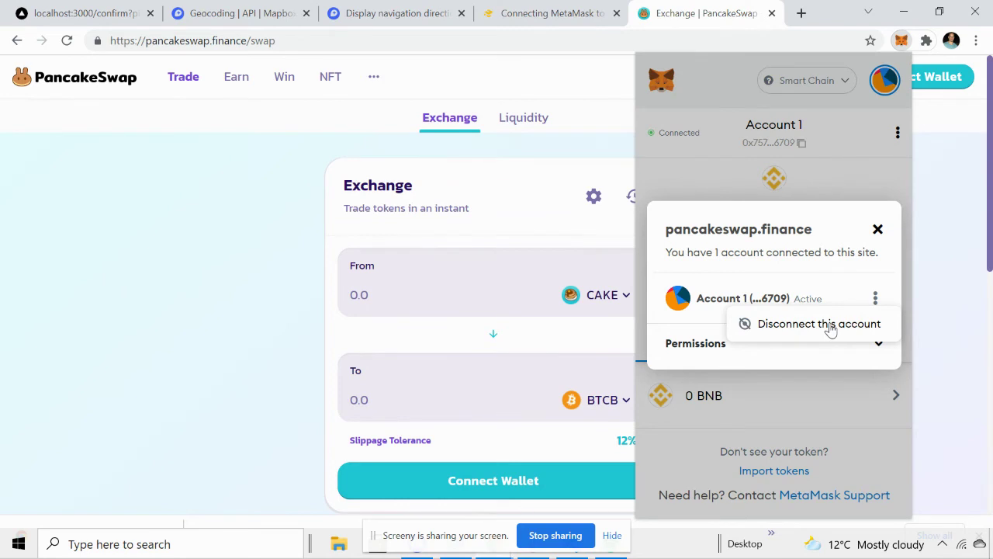
left_click(830, 326)
left_click(877, 247)
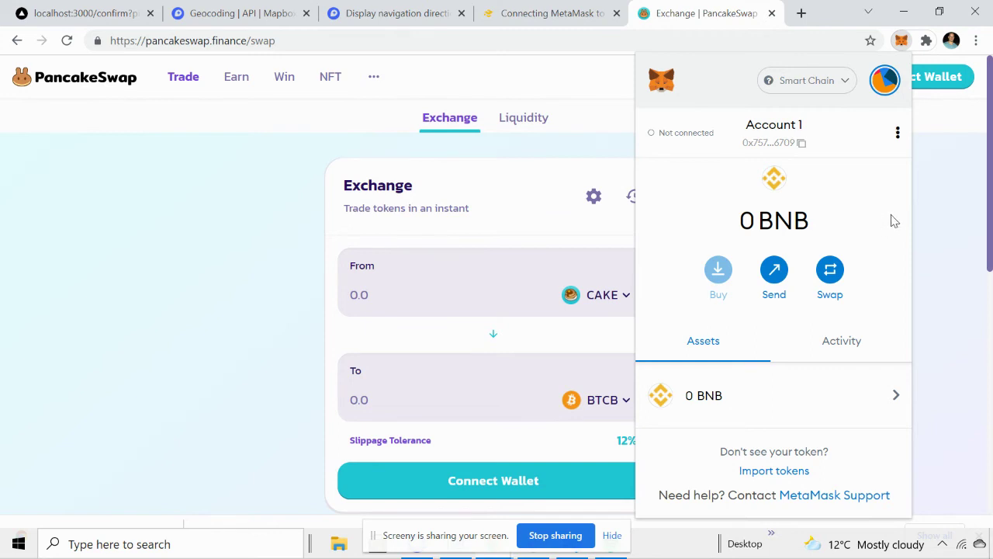
left_click(954, 213)
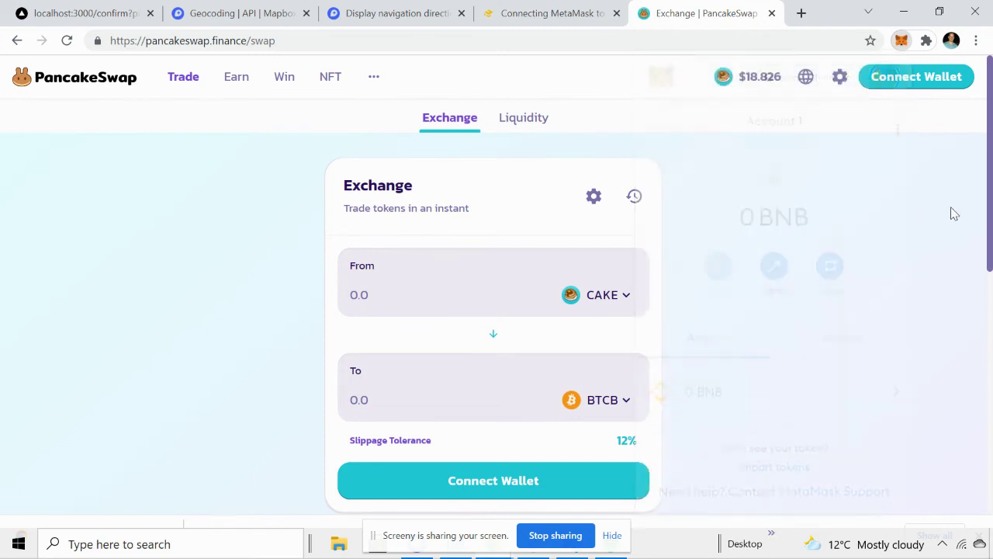
Step: Open MetaMask and copy Account 1's address
left_click(925, 40)
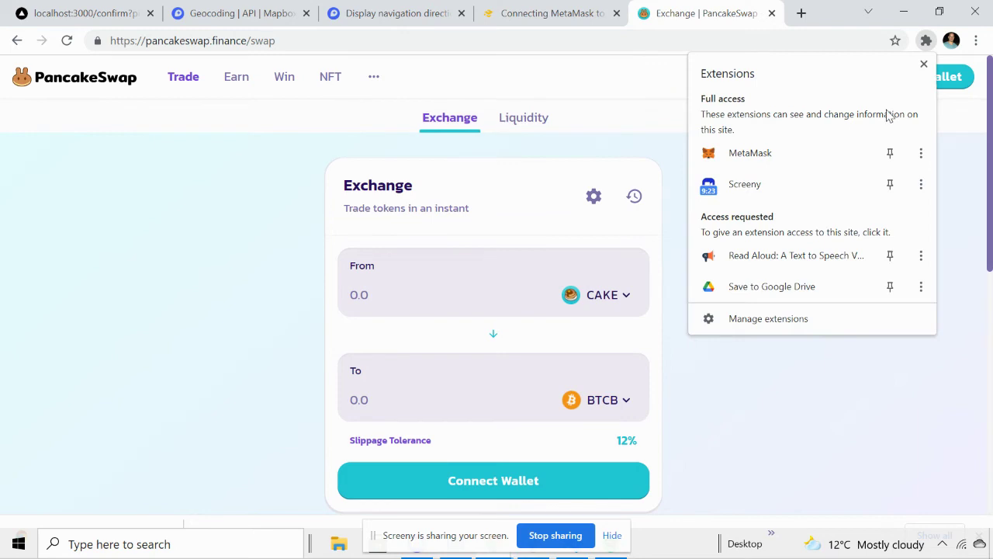
left_click(815, 161)
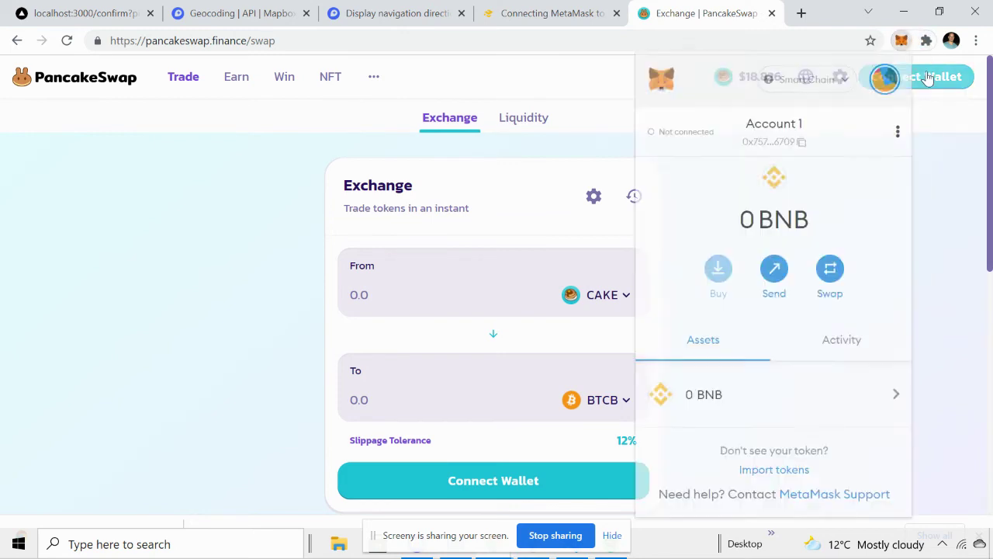
left_click(898, 132)
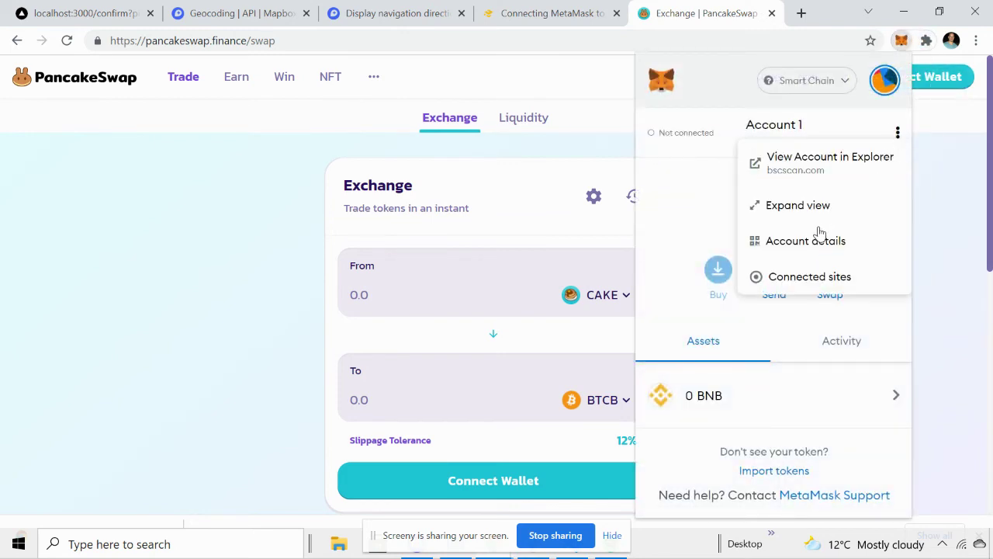
left_click(675, 205)
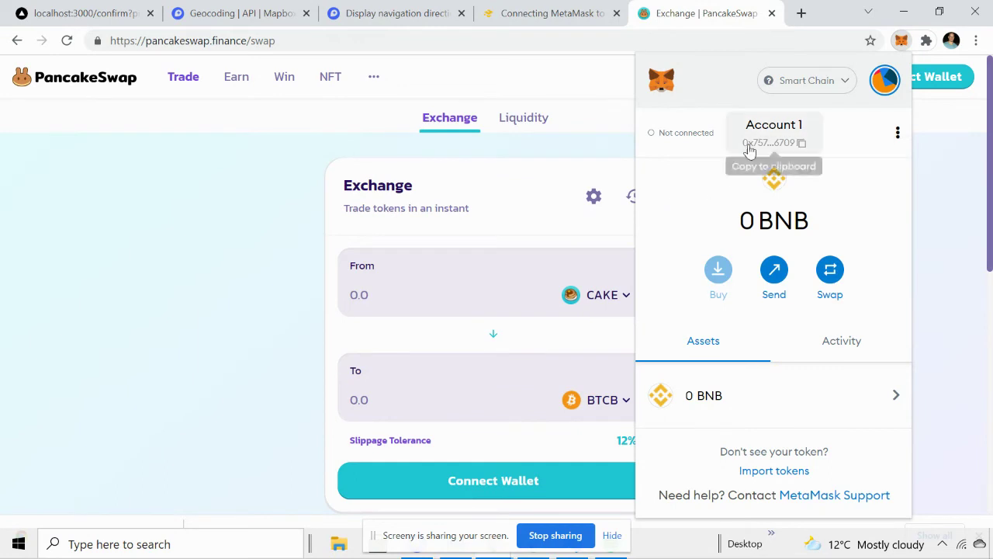
left_click(775, 143)
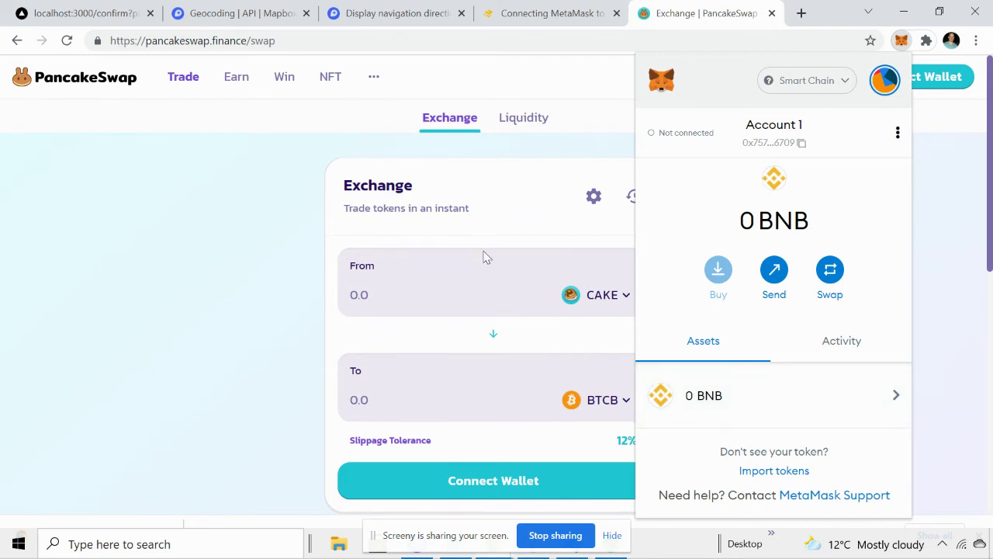
Step: Try the wallet Swap screen, cancel it, then bring up Windows search
left_click(832, 273)
left_click(880, 117)
left_click(882, 116)
left_click(267, 539)
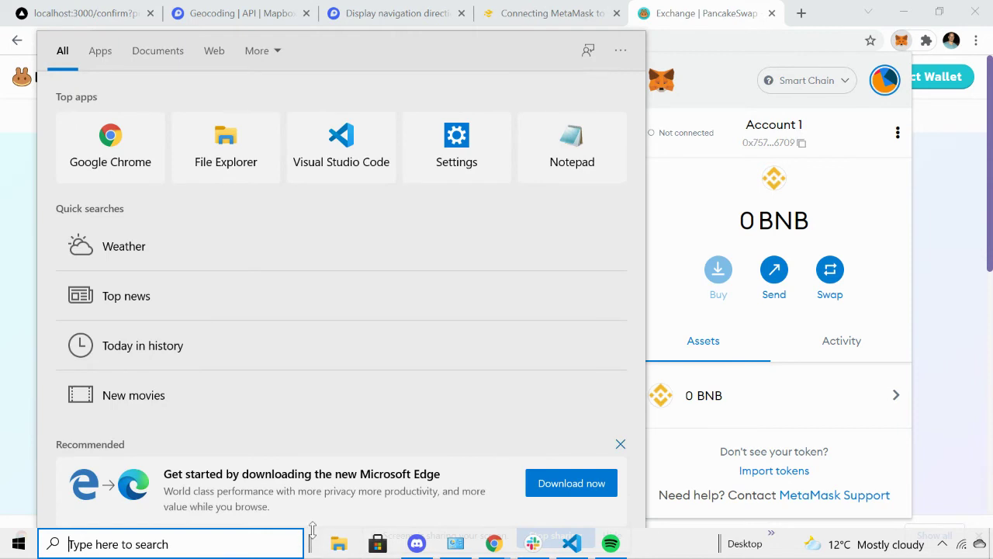
Step: Launch a blank Notepad and reach MetaMask's Security & Privacy settings
left_click(588, 163)
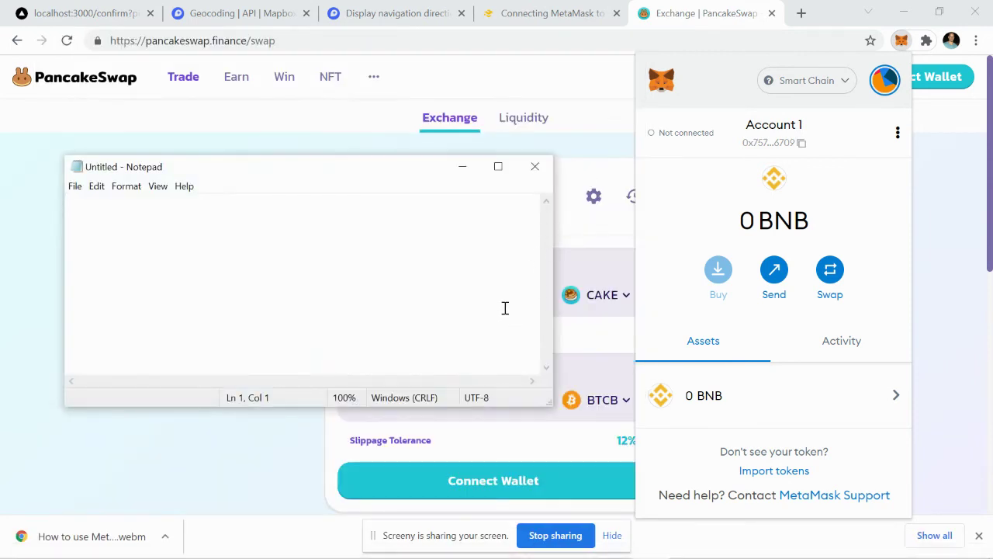
left_click(898, 134)
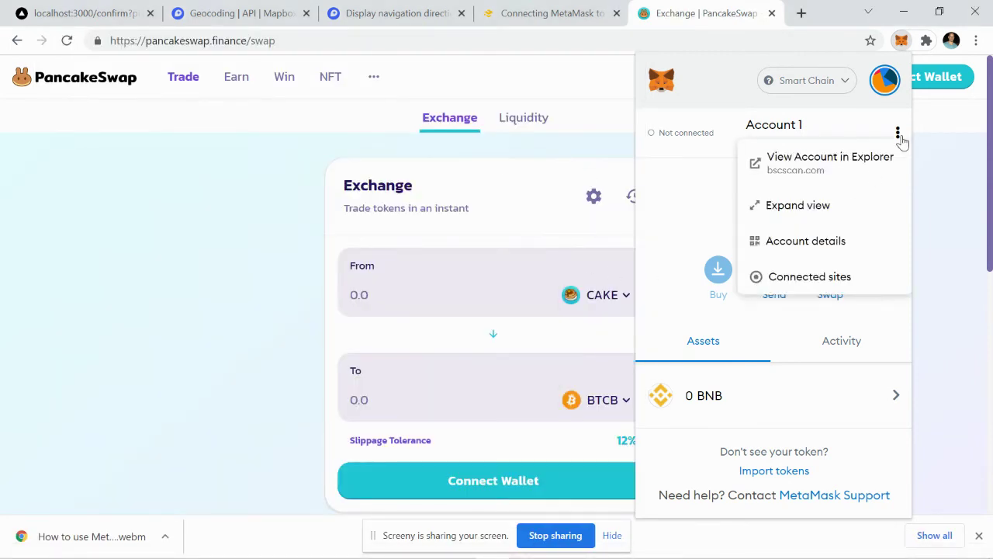
left_click(676, 204)
left_click(885, 80)
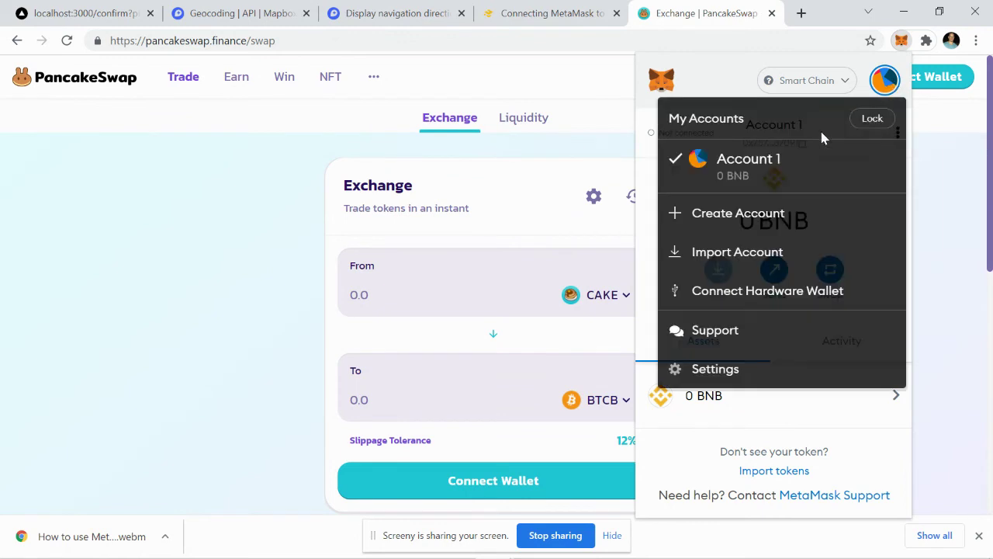
left_click(728, 370)
scroll(752, 312, "down", 1)
scroll(753, 312, "down", 3)
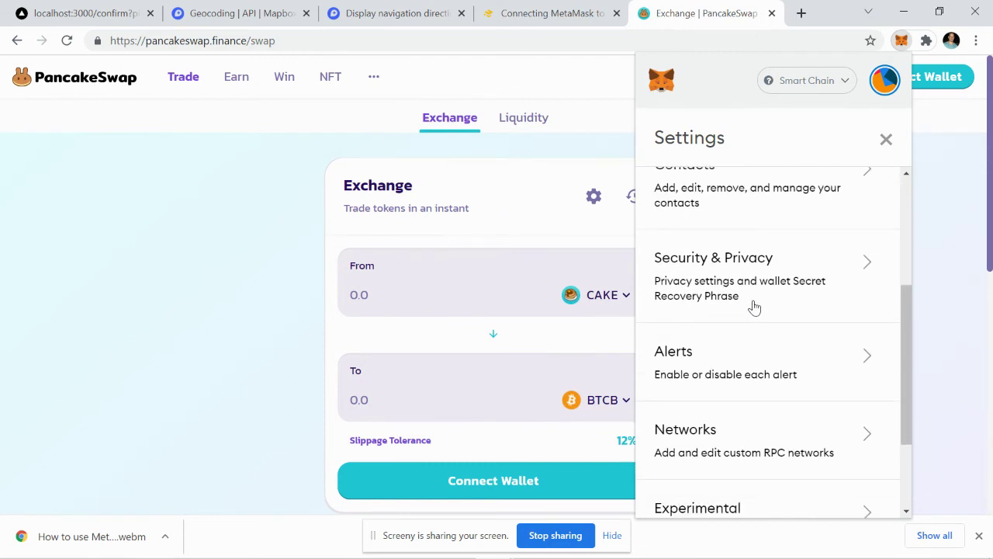
left_click(755, 305)
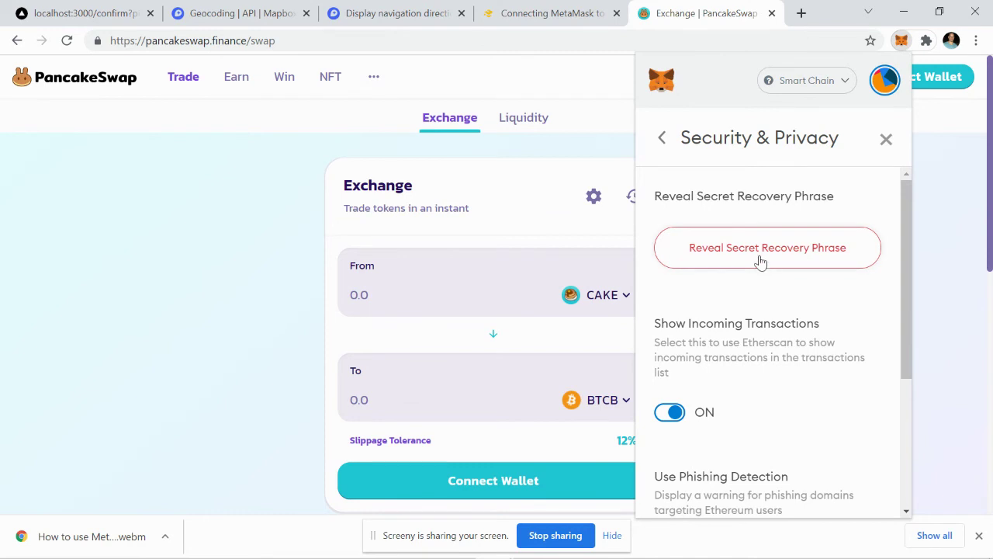
Step: Reveal the Secret Recovery Phrase with the wallet password and copy it to the clipboard
left_click(759, 261)
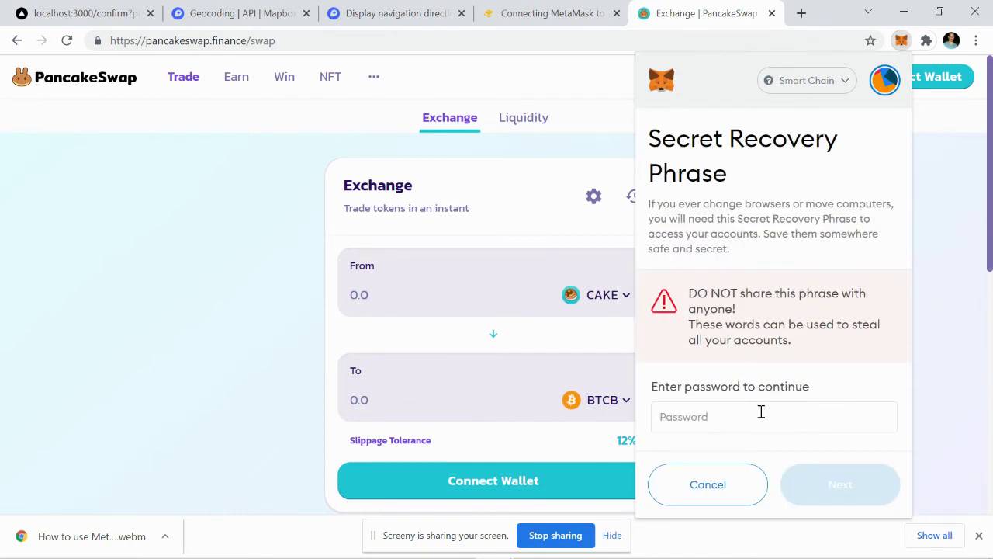
type("•")
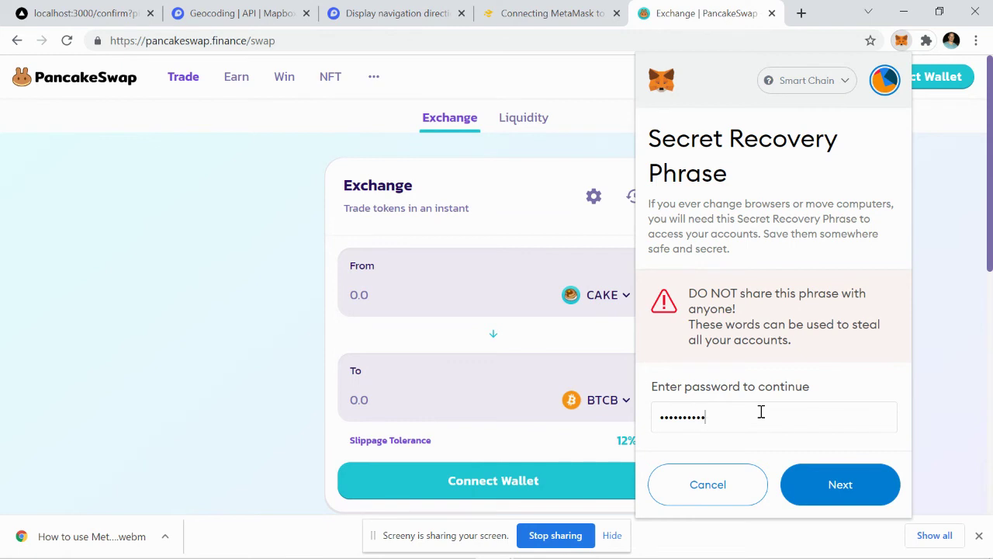
key("Return")
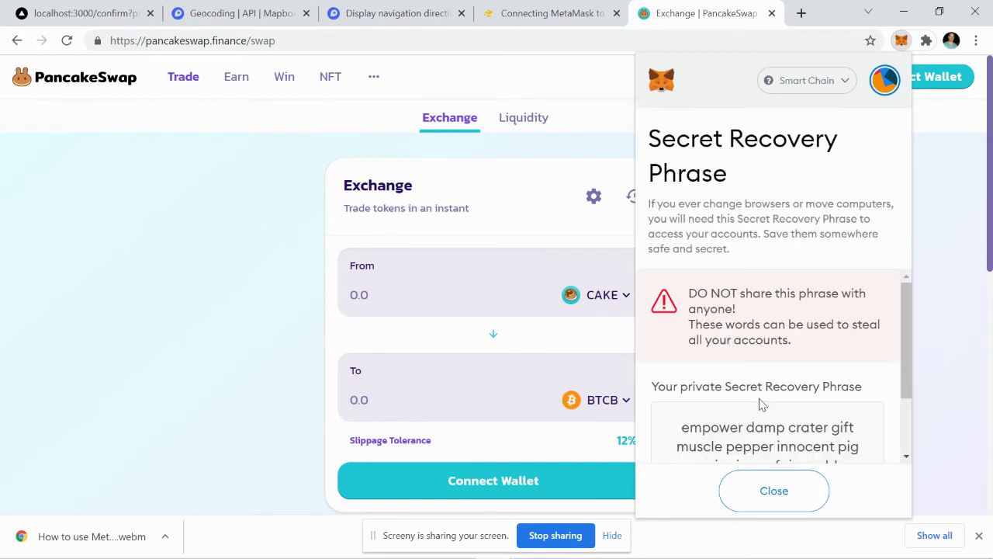
scroll(776, 396, "down", 1)
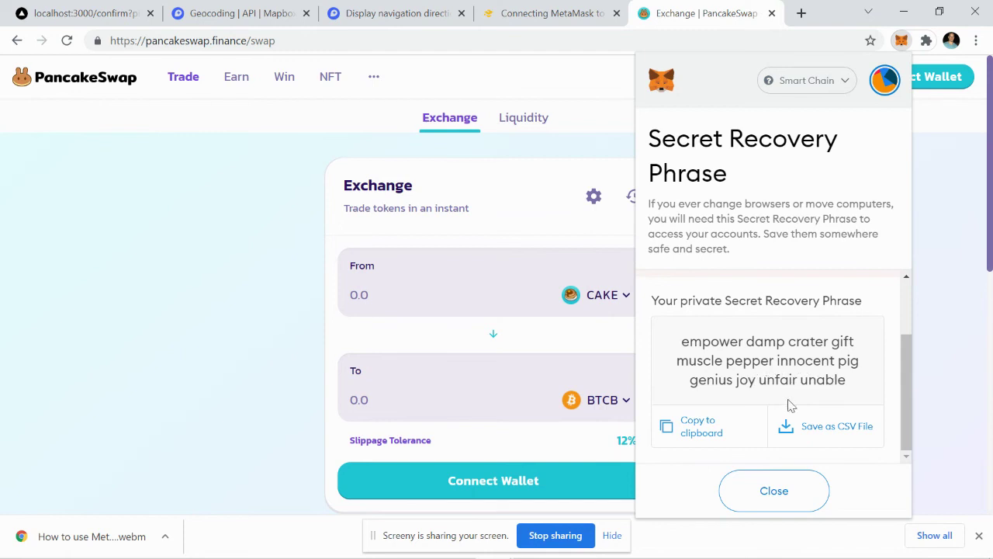
left_click(699, 432)
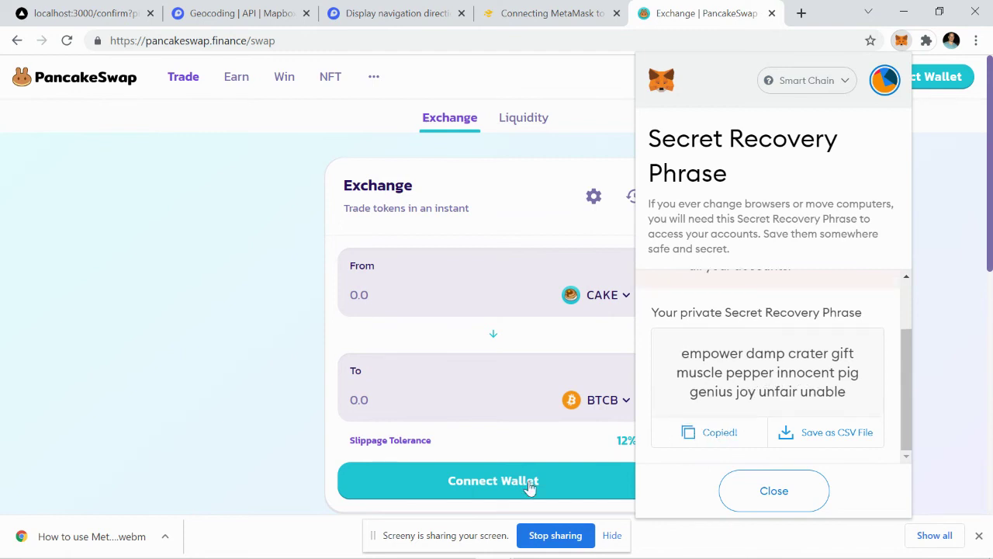
Step: Paste the recovery phrase into the Notepad note
mouse_move(616, 552)
left_click(650, 543)
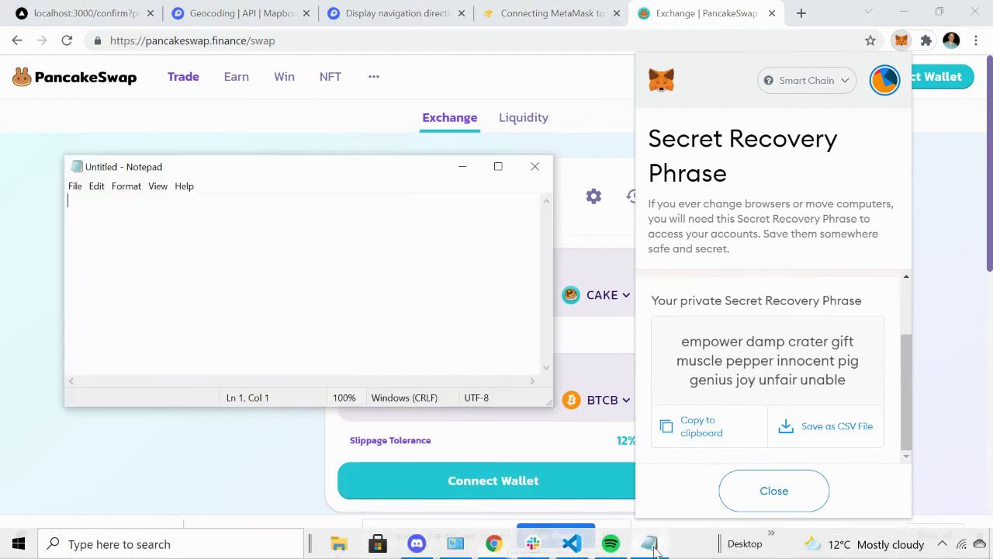
right_click(325, 272)
left_click(344, 339)
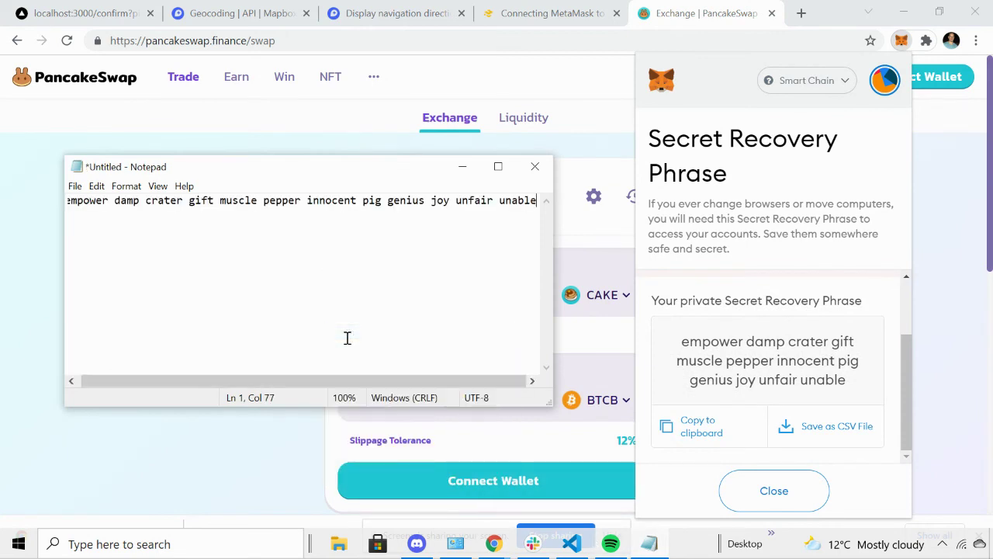
Step: Select the entire pasted recovery phrase and delete it, leaving the note empty
left_click(344, 277)
left_click(350, 256)
left_click(371, 239)
left_click_drag(381, 225, 408, 228)
left_click(381, 234)
left_click_drag(372, 233, 44, 209)
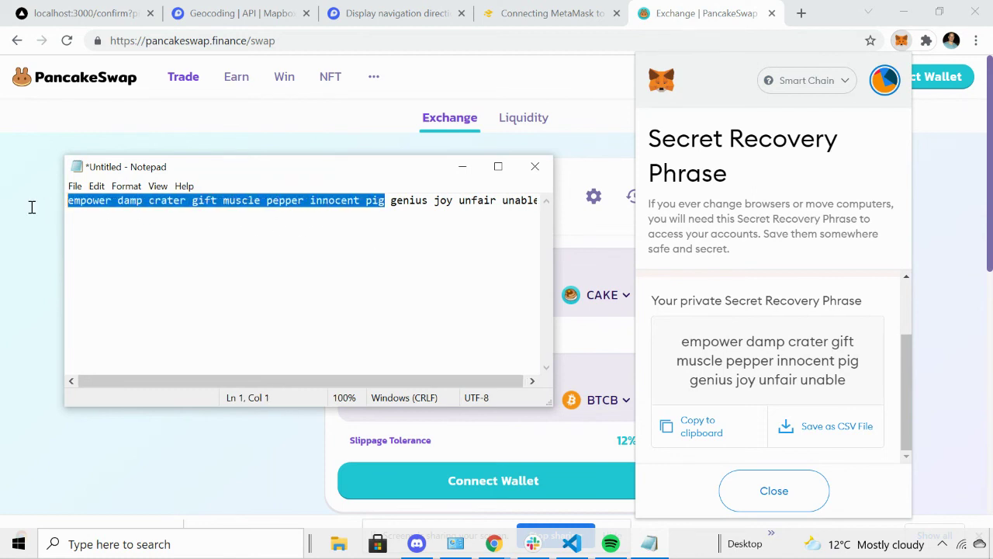
left_click_drag(439, 268, 52, 223)
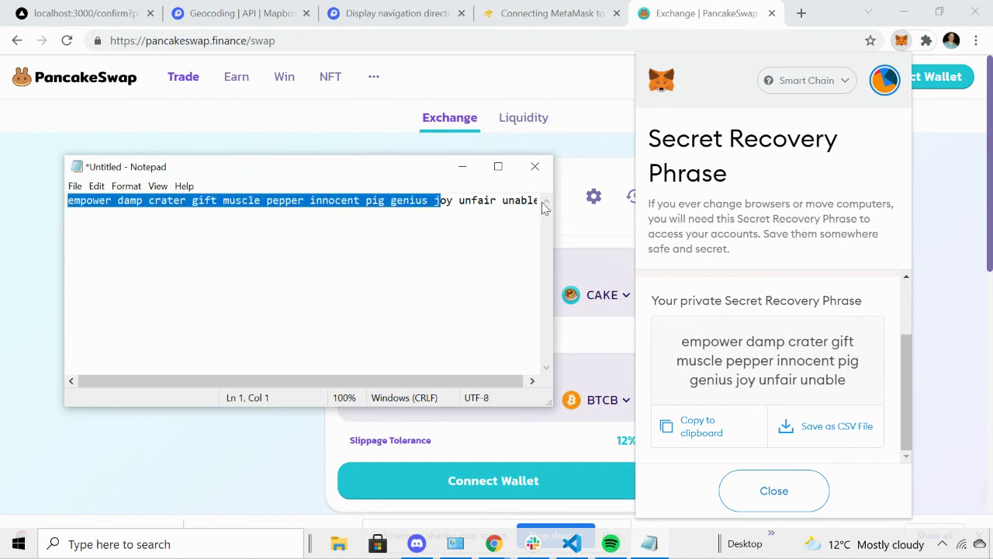
left_click(530, 386)
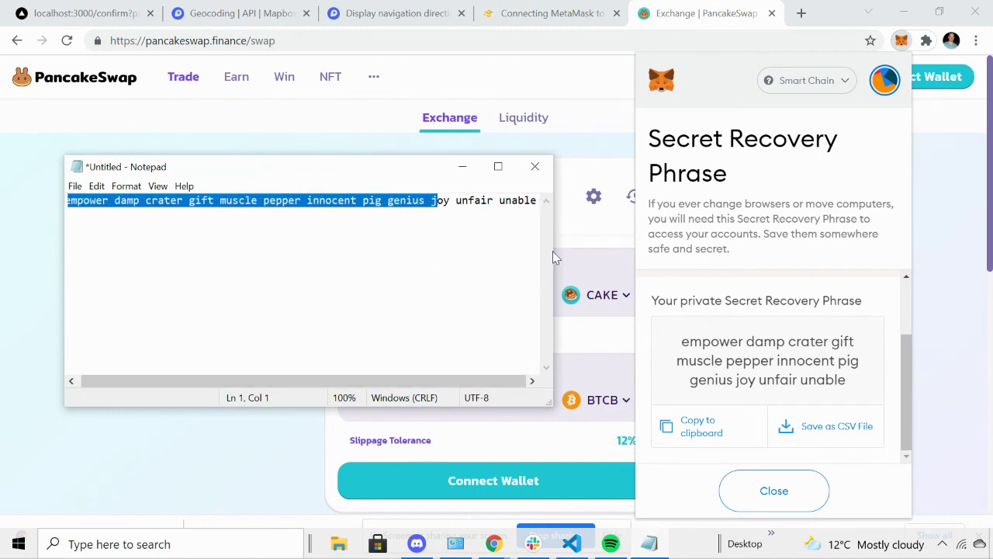
left_click_drag(535, 203, 49, 195)
key("Delete")
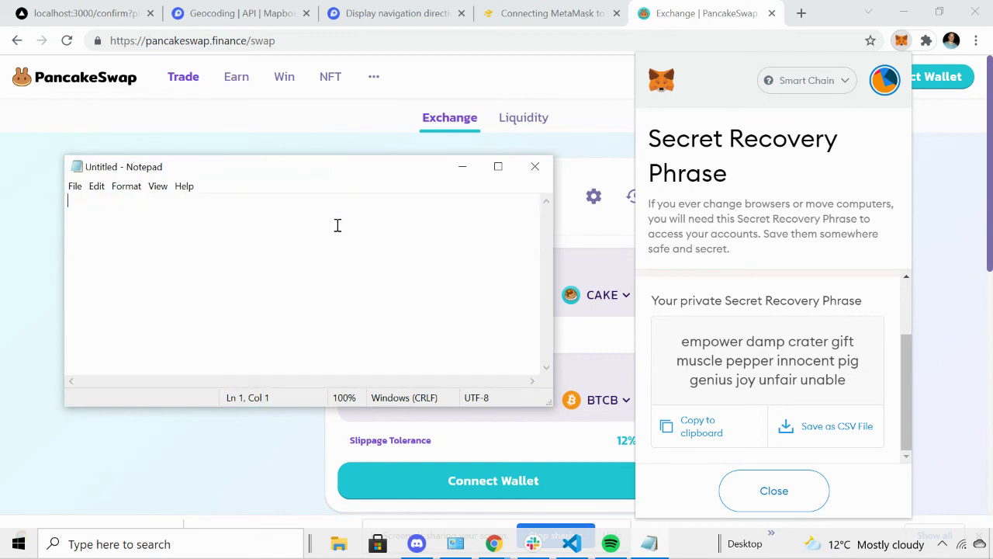
right_click(252, 251)
Step: Close Notepad and the Secret Recovery Phrase page, returning to Account 1 with 0 BNB
left_click(215, 271)
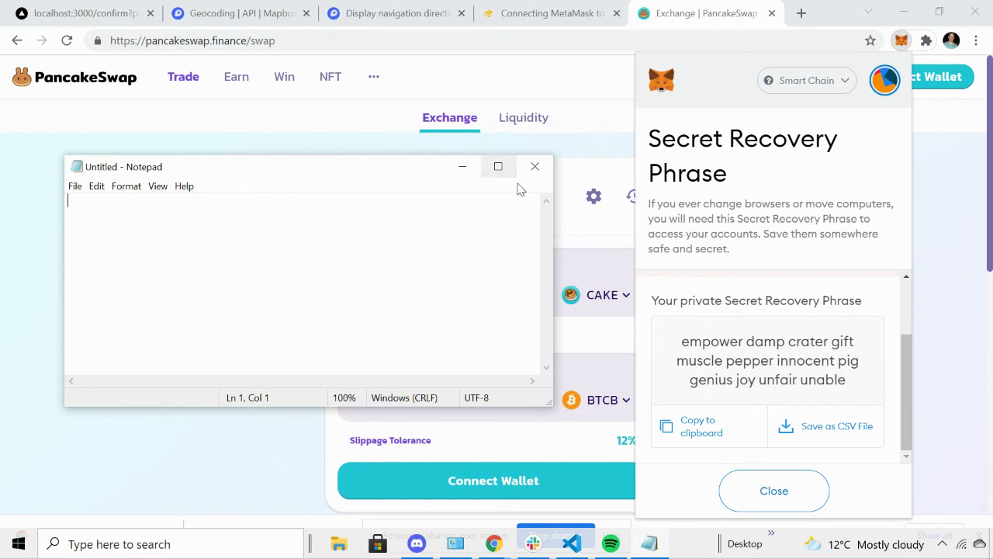
left_click(535, 166)
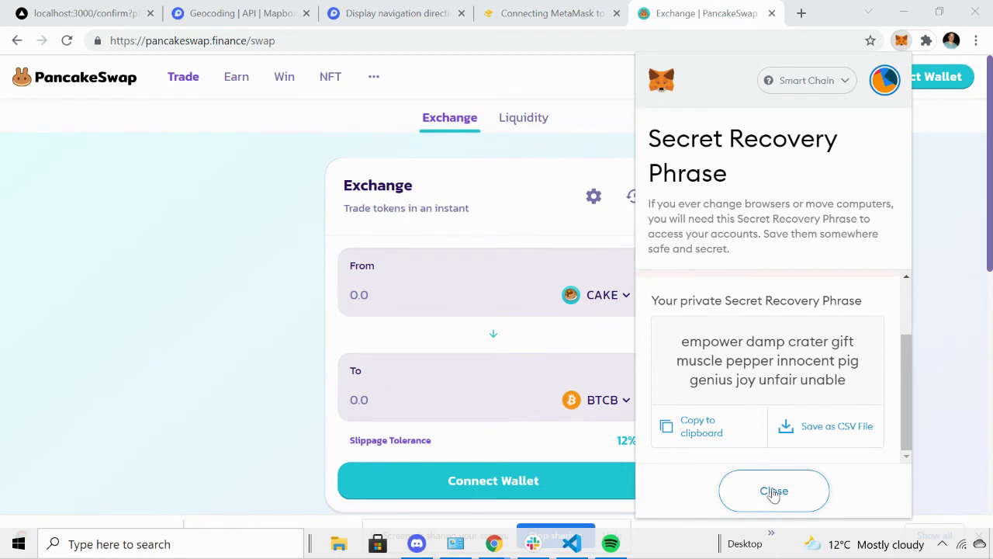
left_click(773, 491)
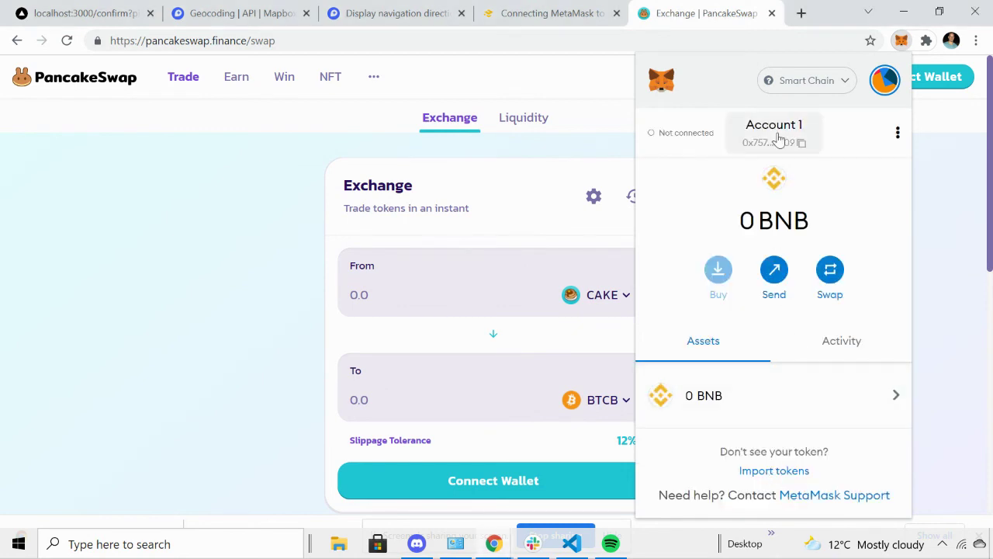
Step: Close the PancakeSwap tab and bring up the MetaMask wallet
left_click(772, 13)
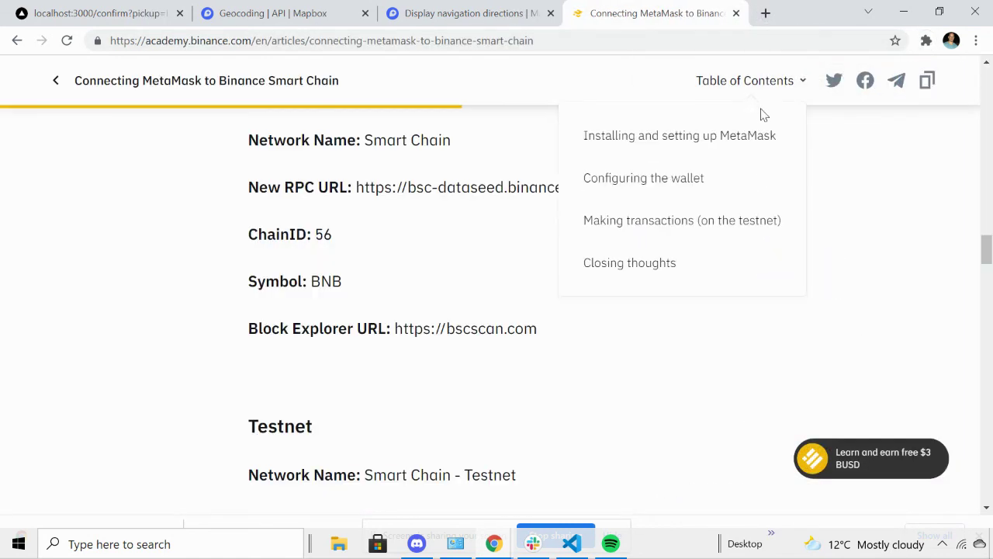
left_click(926, 40)
left_click(794, 160)
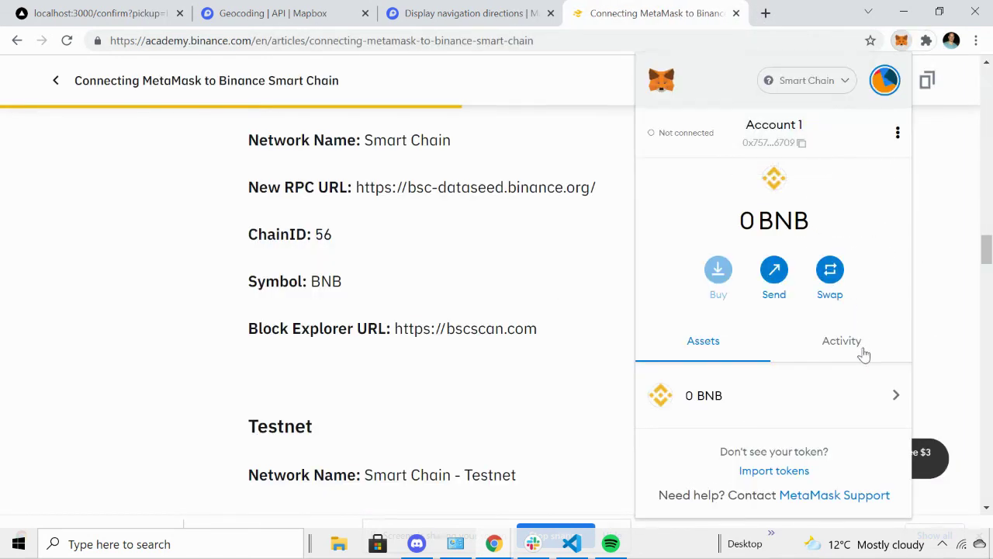
Step: Switch the wallet from Smart Chain to Ethereum Mainnet, with Account 1 showing 0 ETH
left_click(813, 80)
left_click(776, 199)
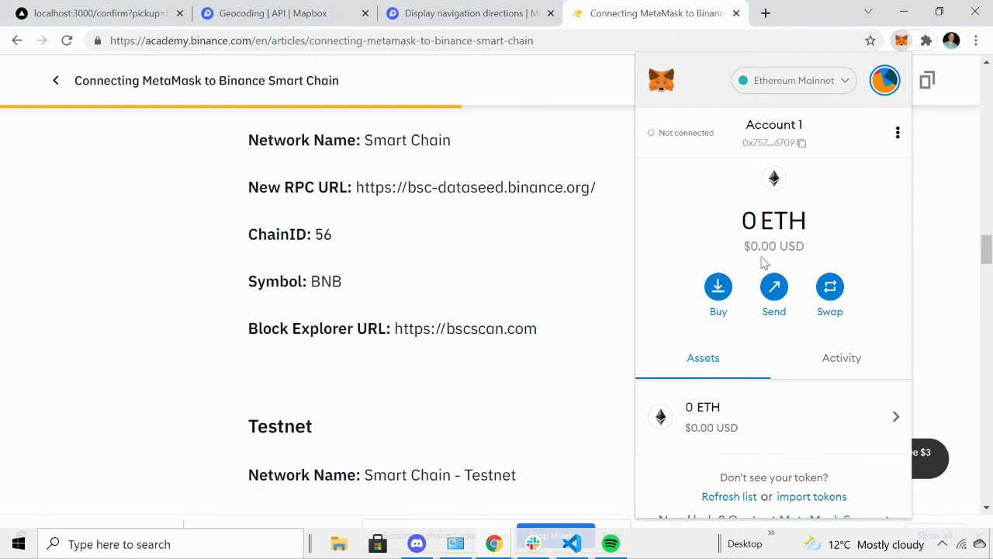
left_click(897, 135)
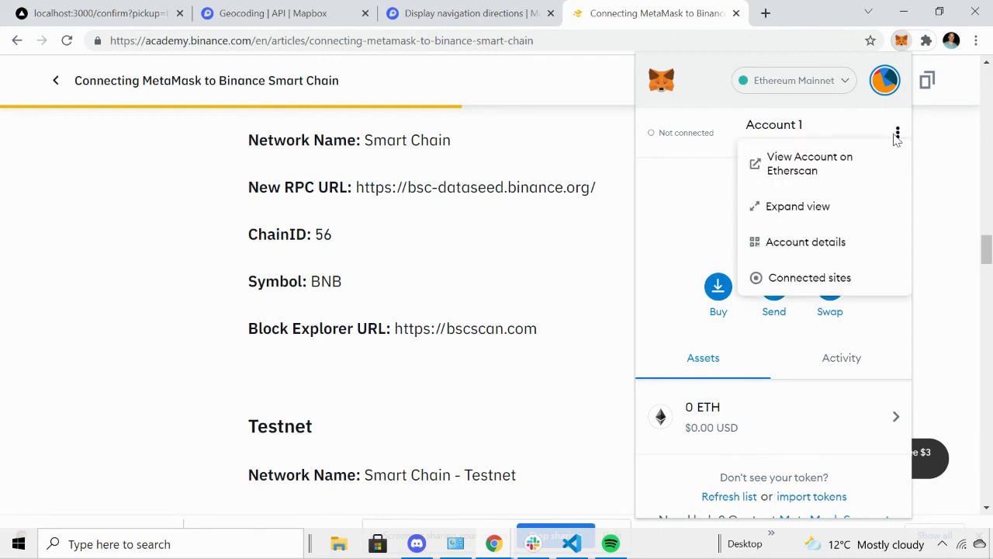
left_click(897, 136)
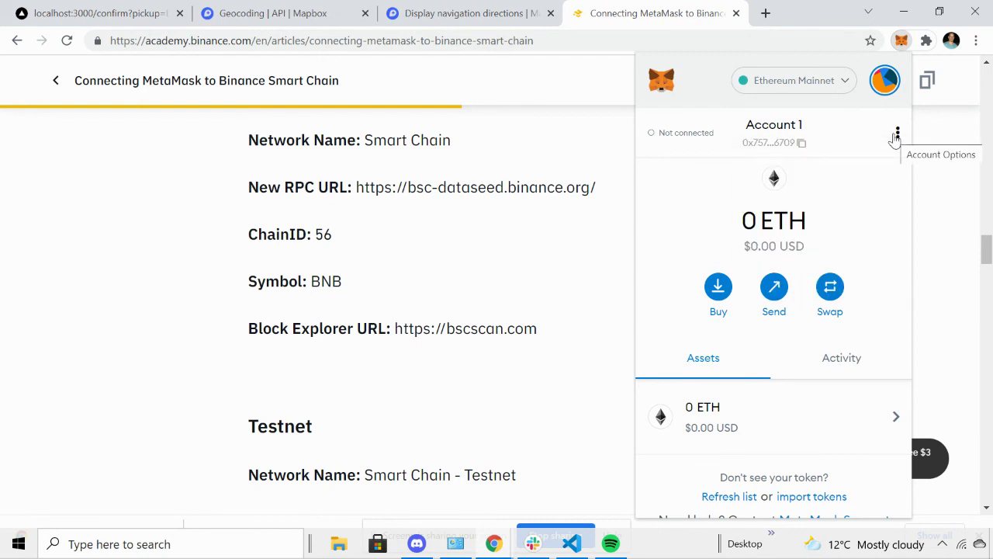